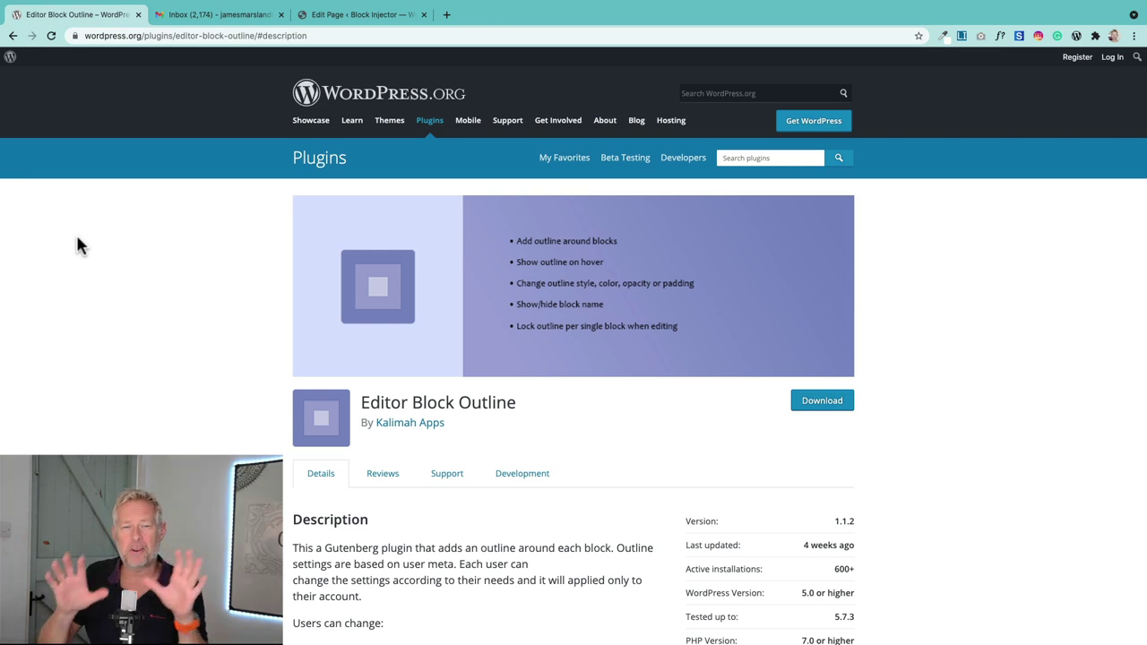
# Step: Switch to the browser tab with the Editor Block Outline page in the block editor
pyautogui.click(341, 16)
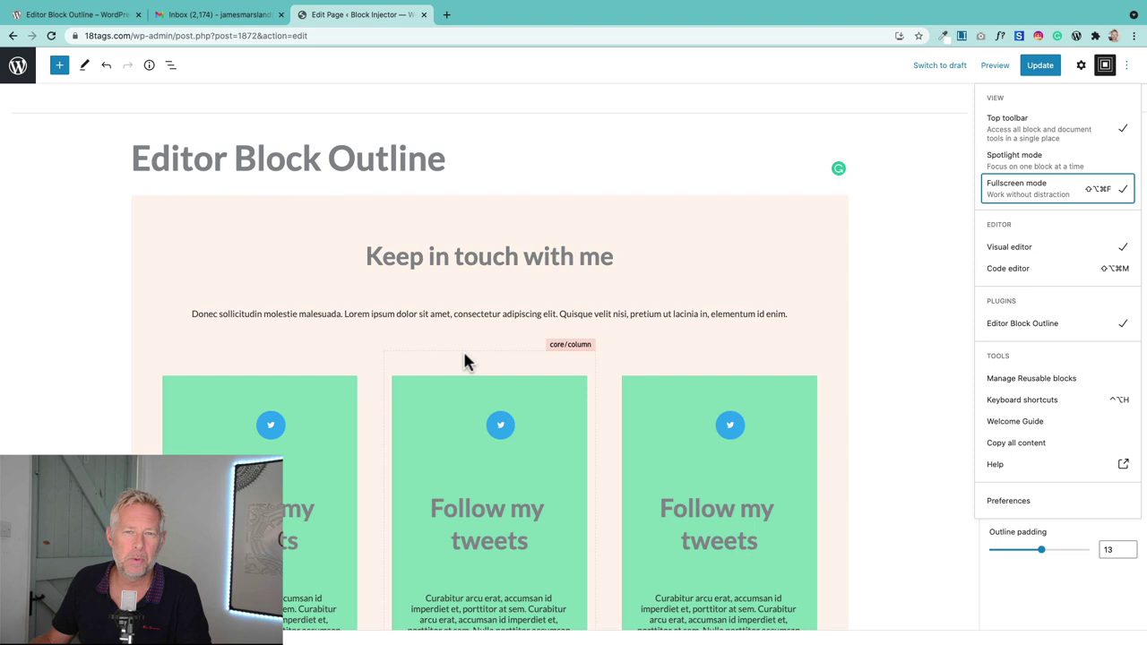
# Step: Set Editor Block Outline to show outlines Always, with opacity 46 and padding 25
pyautogui.click(1102, 72)
pyautogui.click(1102, 71)
pyautogui.click(1102, 72)
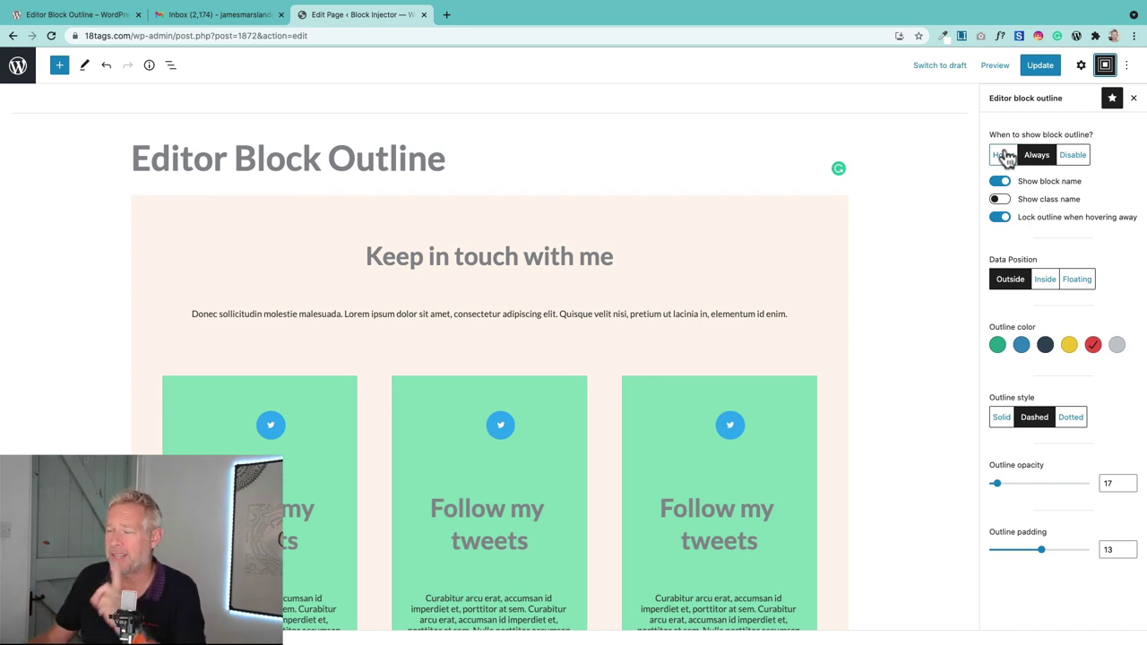
pyautogui.click(1004, 156)
pyautogui.click(1036, 156)
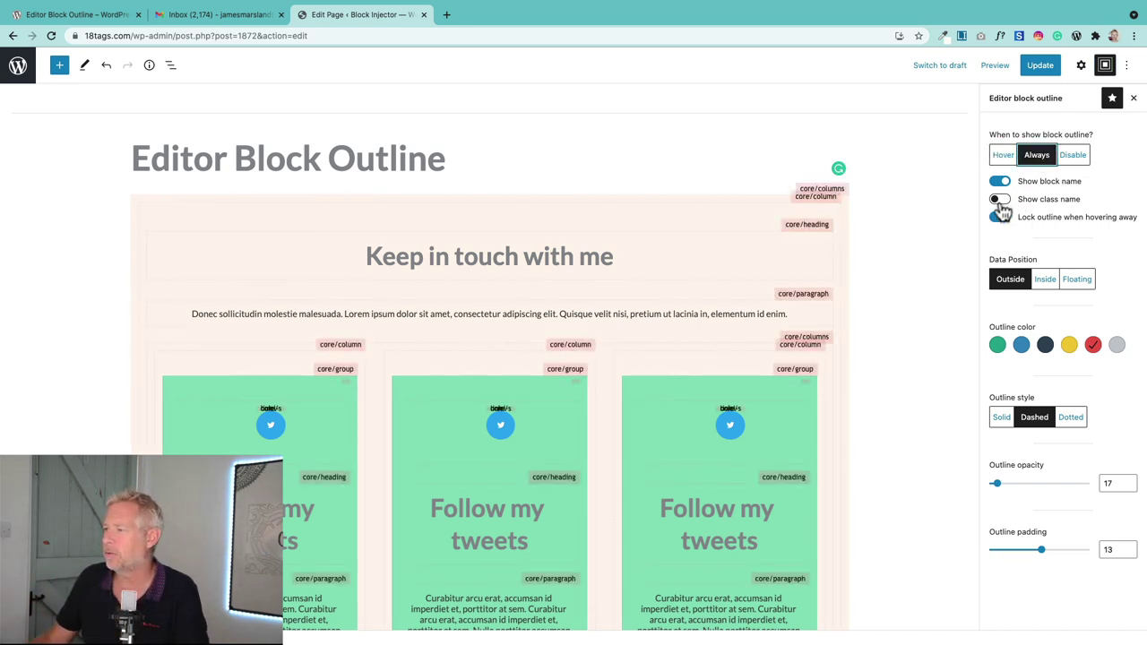
pyautogui.scroll(-1, 865, 297)
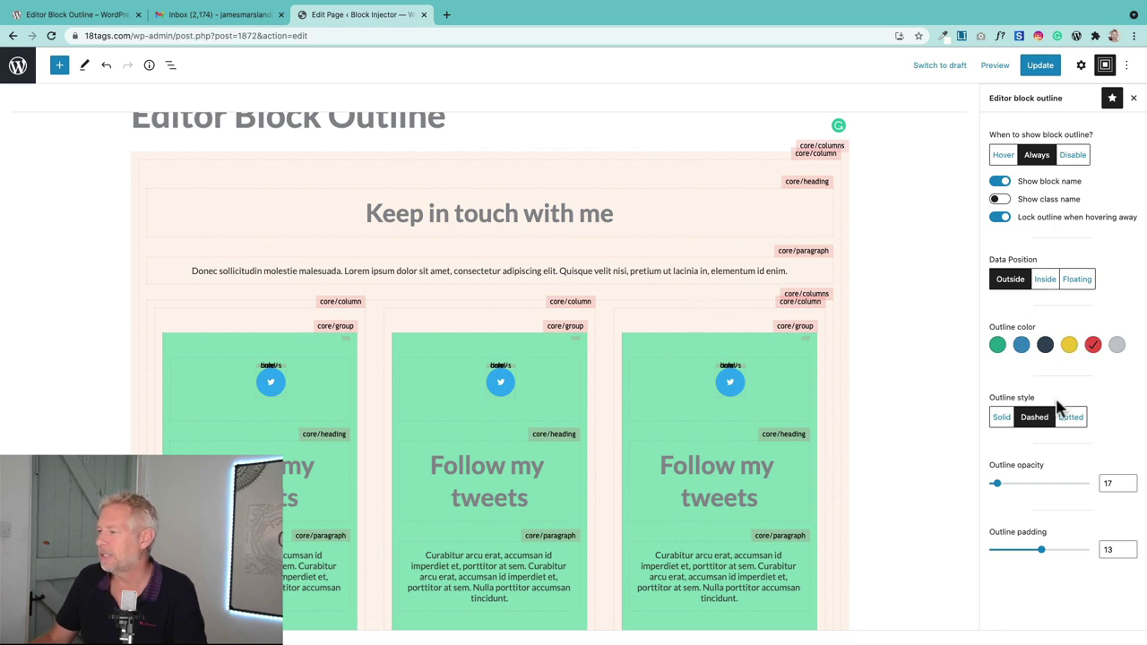
pyautogui.moveTo(997, 483); pyautogui.dragTo(1030, 493)
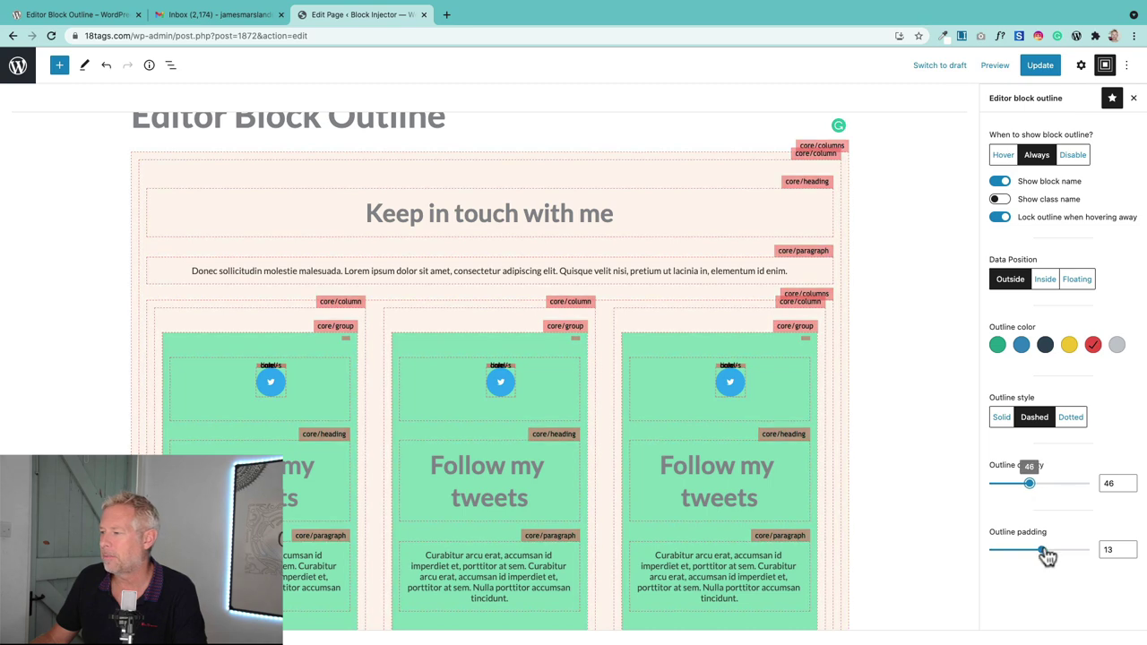
pyautogui.moveTo(1041, 549); pyautogui.dragTo(1100, 557)
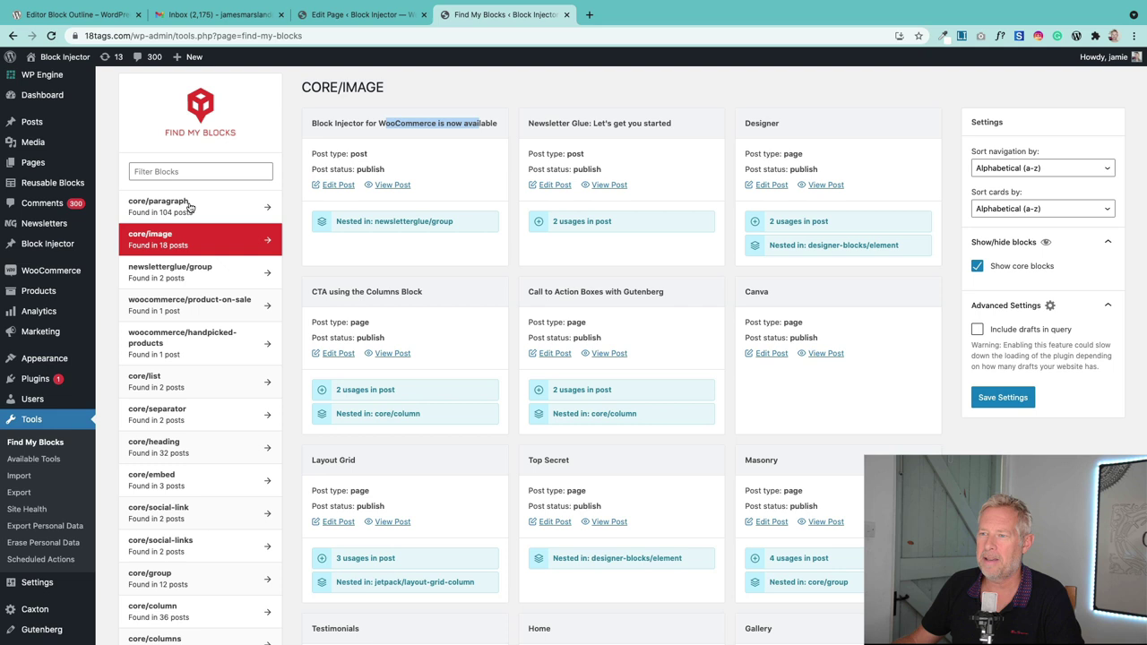
# Step: In Find My Blocks, turn 'Show core blocks' off and back on so core/image stays listed
pyautogui.click(193, 170)
pyautogui.click(177, 152)
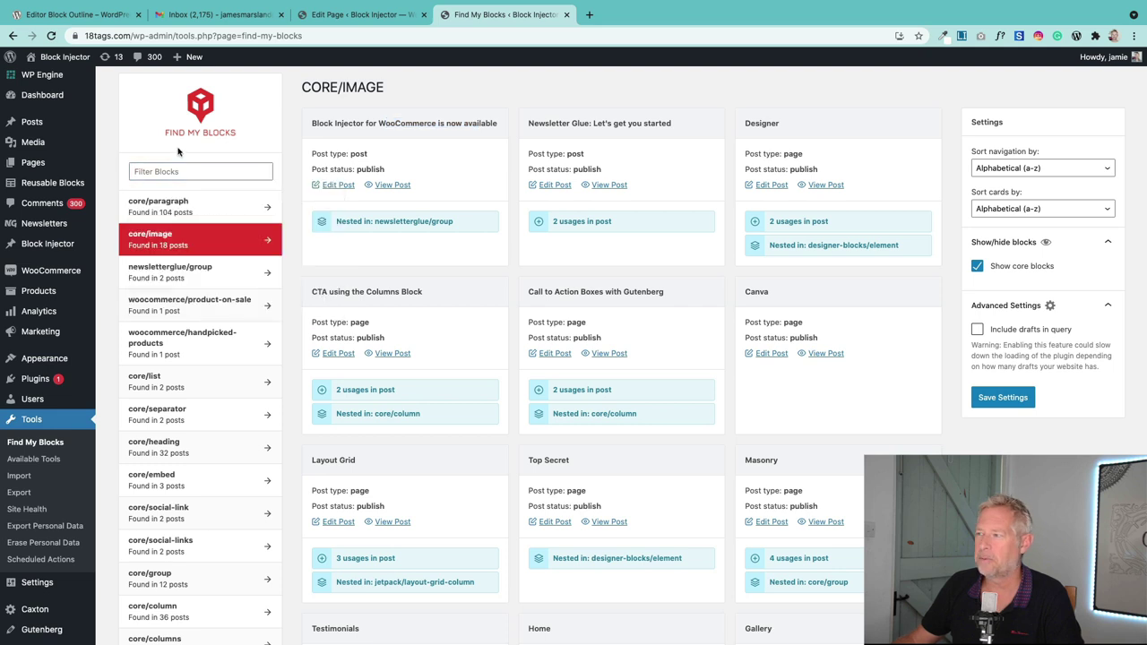
pyautogui.click(978, 267)
pyautogui.click(978, 267)
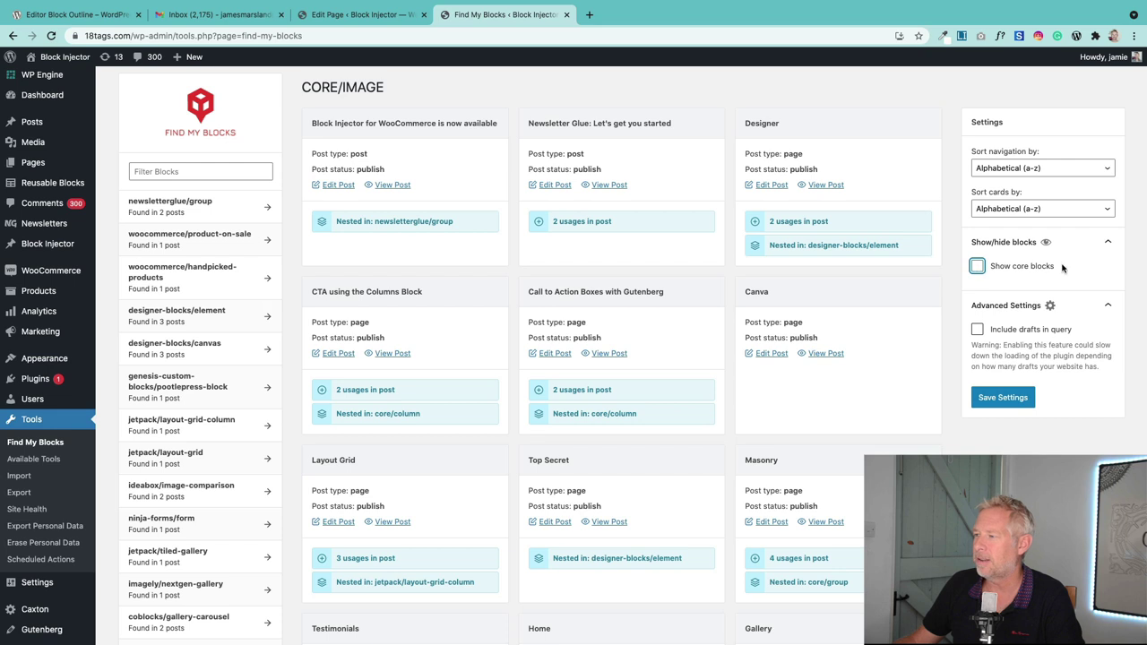
pyautogui.moveTo(1063, 267); pyautogui.dragTo(1001, 273)
pyautogui.click(978, 267)
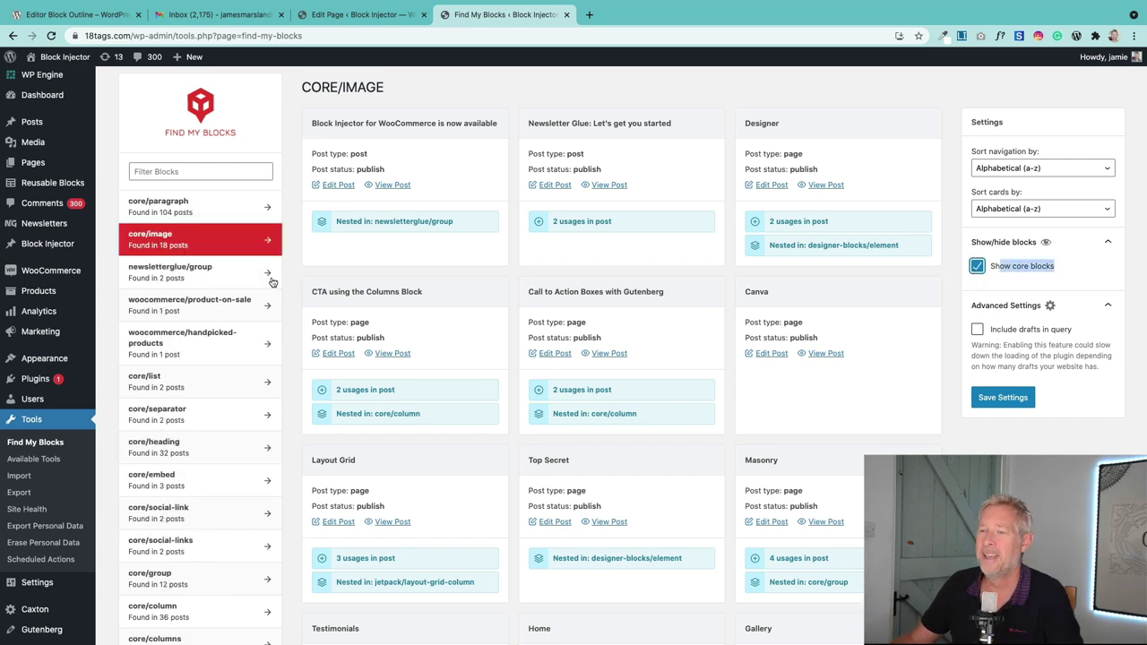
pyautogui.click(155, 244)
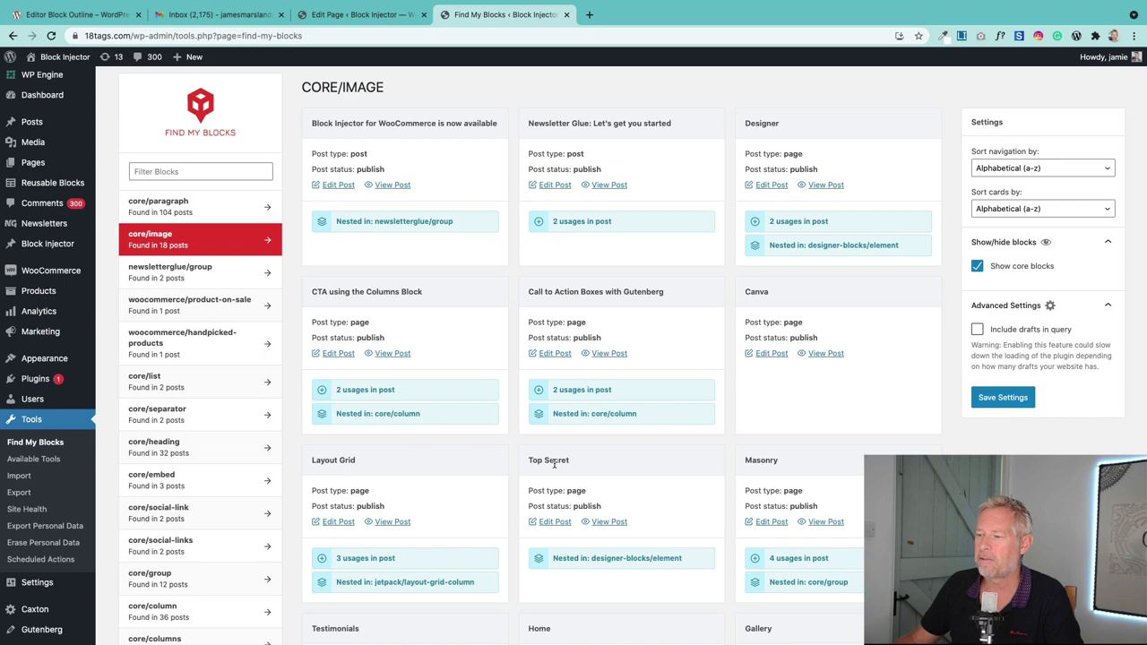
# Step: Browse the Find My Blocks cards, then go to Reusable Blocks listing Orange Block, Pink and others
pyautogui.scroll(-5, 555, 463)
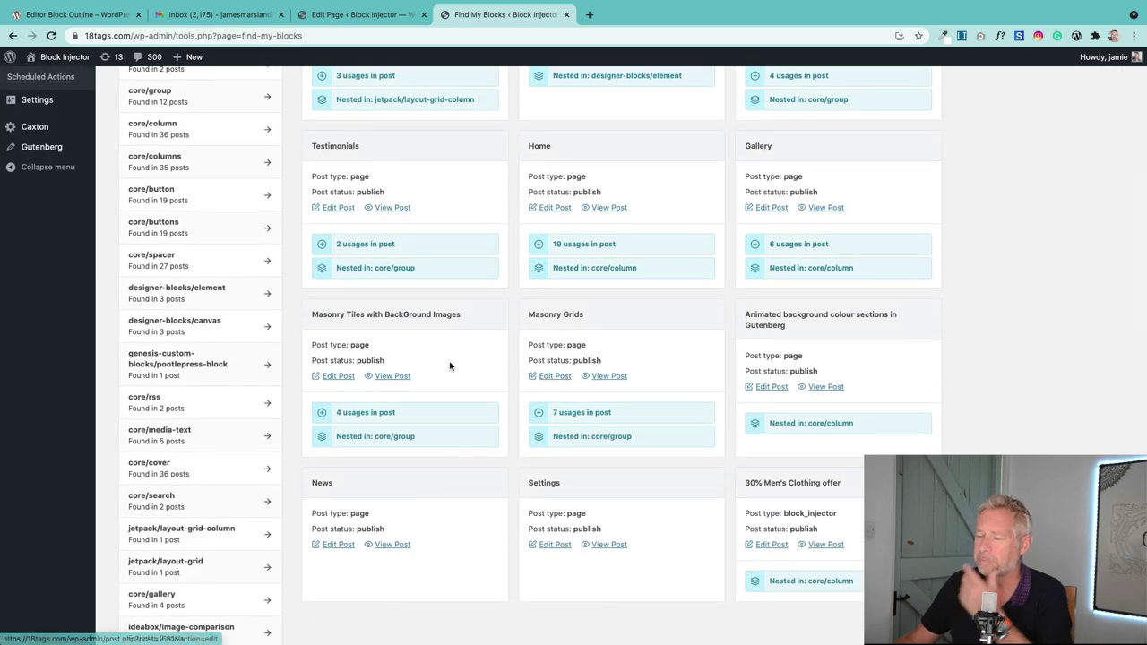
pyautogui.scroll(5, 450, 365)
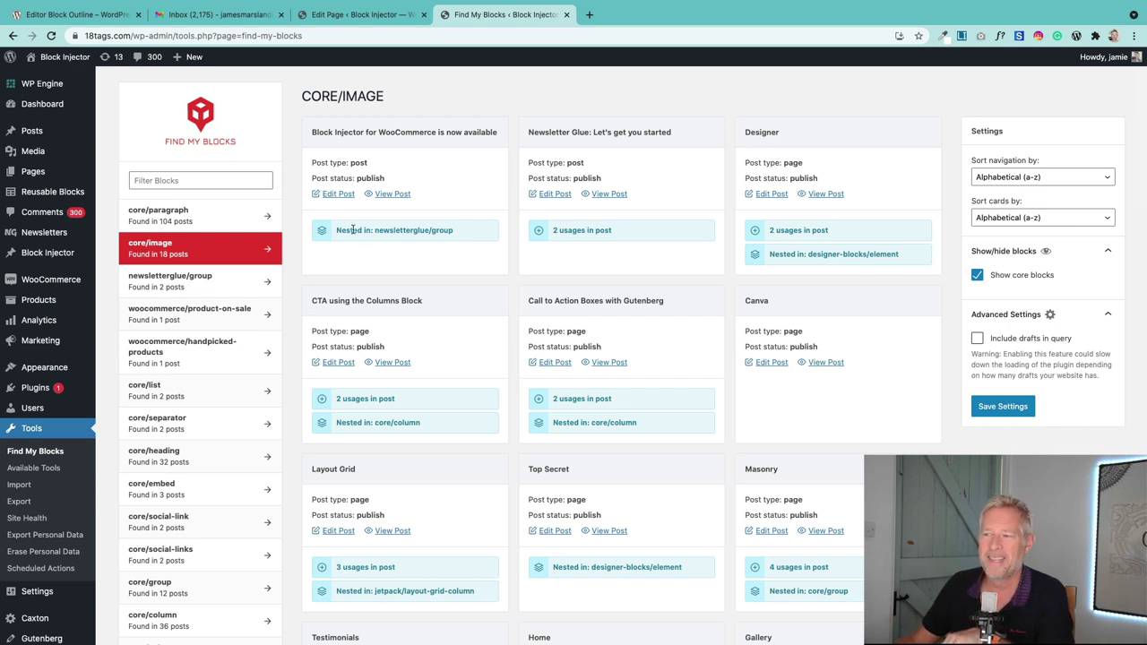
pyautogui.scroll(-2, 380, 450)
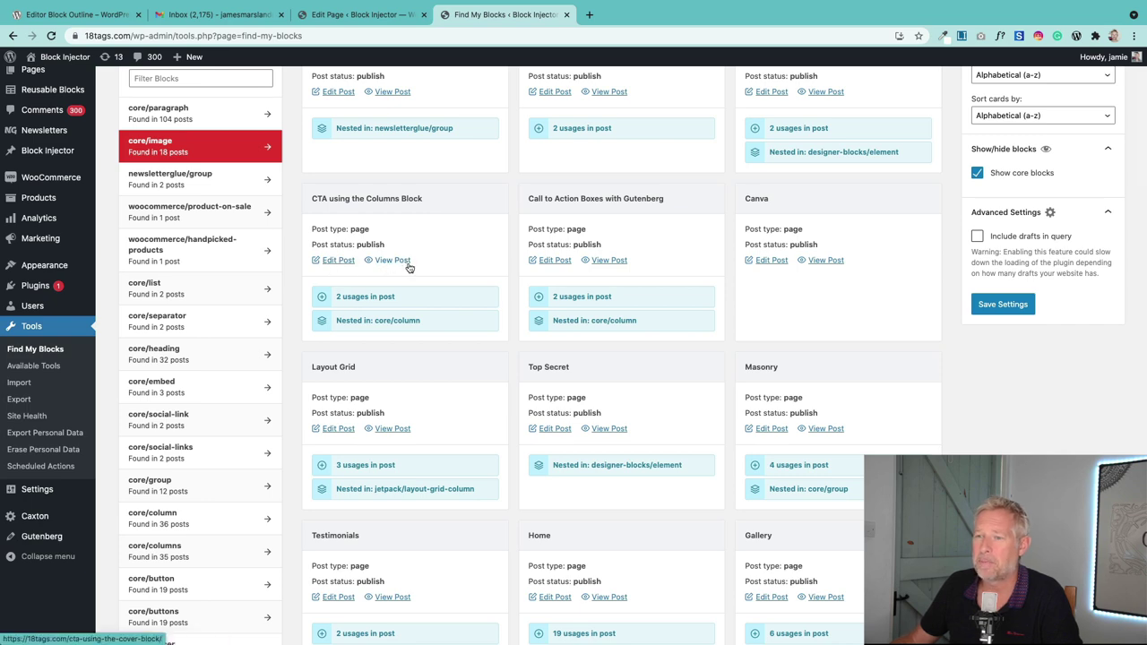
pyautogui.scroll(3, 444, 364)
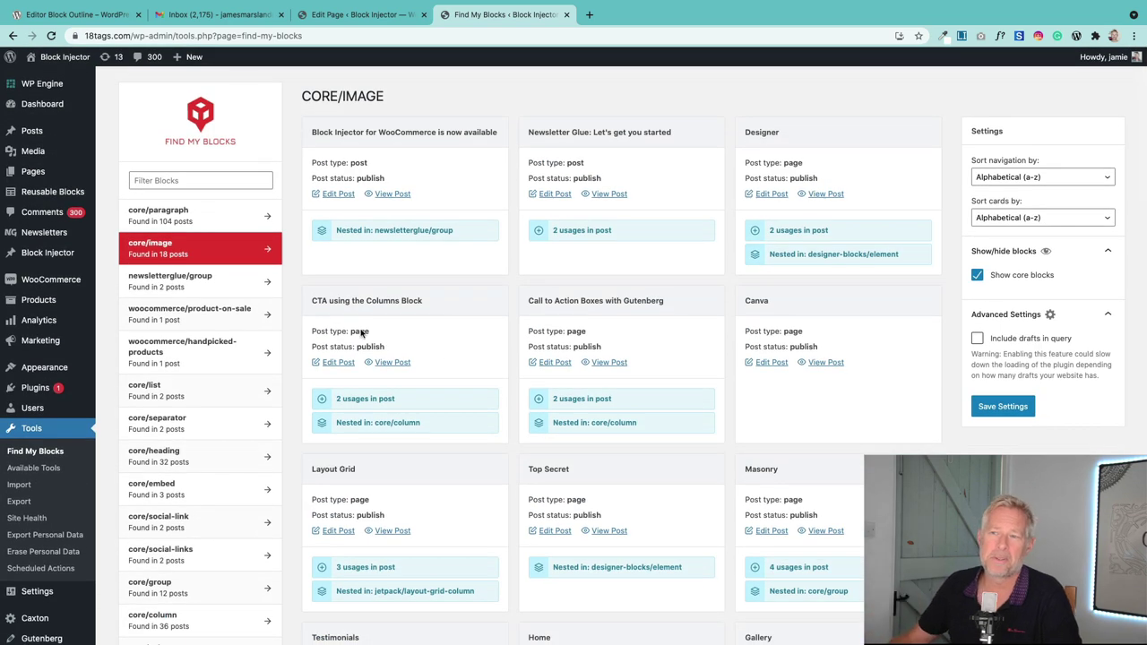
pyautogui.click(38, 188)
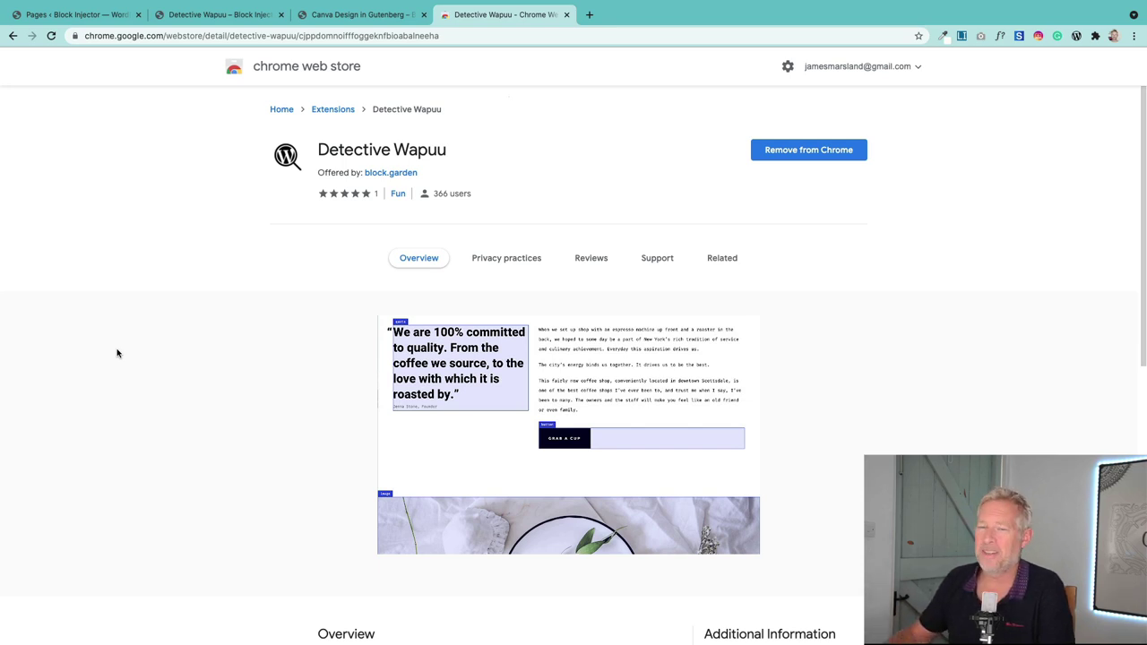
# Step: Switch to the 'Canva Design in Gutenberg' page tab
pyautogui.click(330, 21)
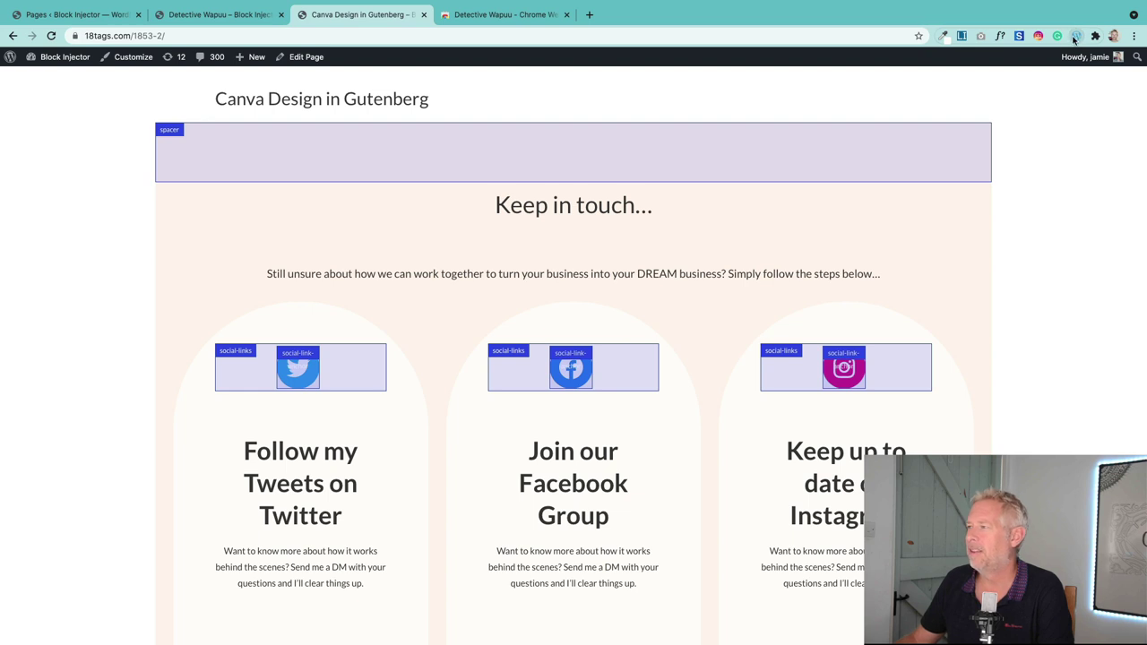
# Step: Switch to the Detective Wapuu tab and scroll through its spacer and image block labels
pyautogui.scroll(-3, 279, 467)
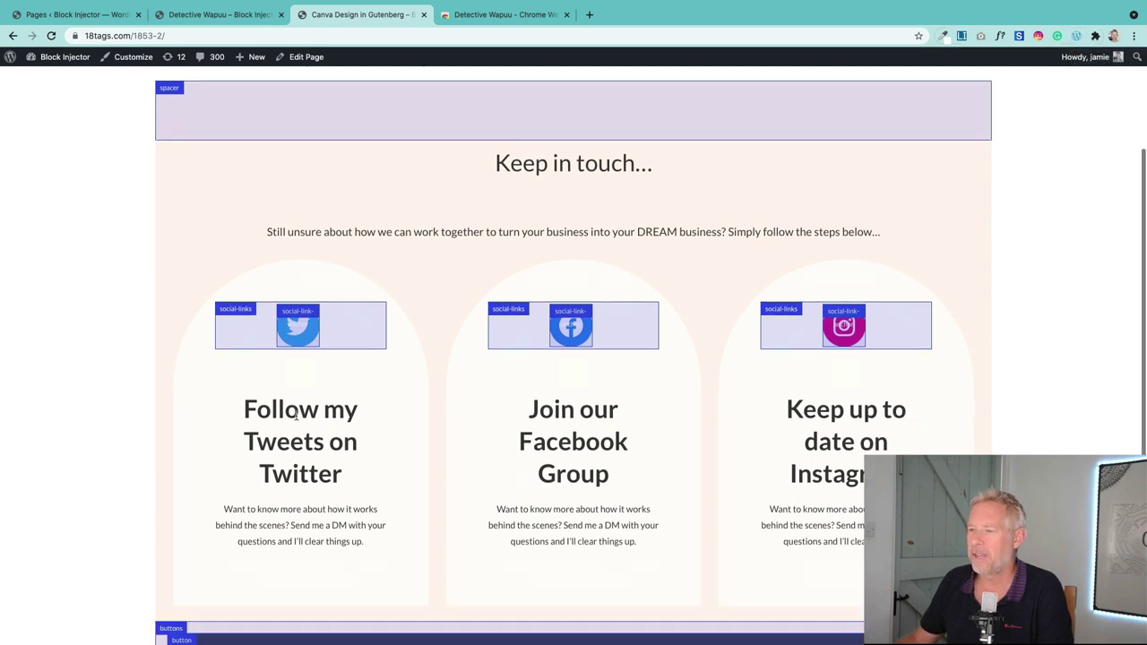
pyautogui.scroll(-2, 269, 488)
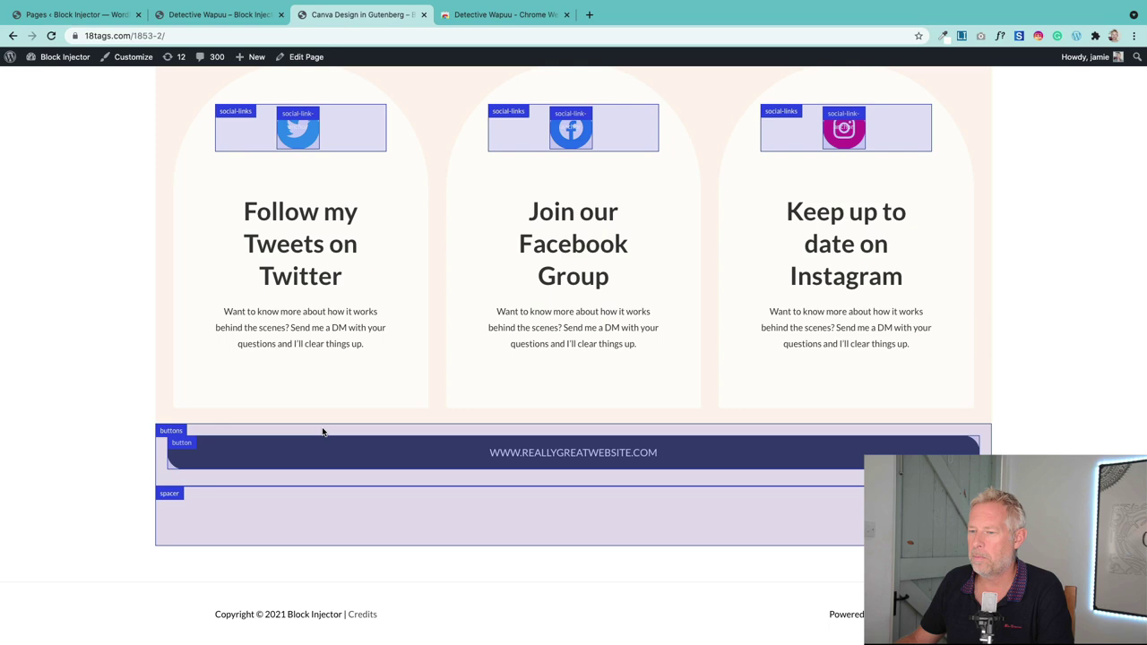
pyautogui.scroll(5, 323, 432)
pyautogui.click(223, 14)
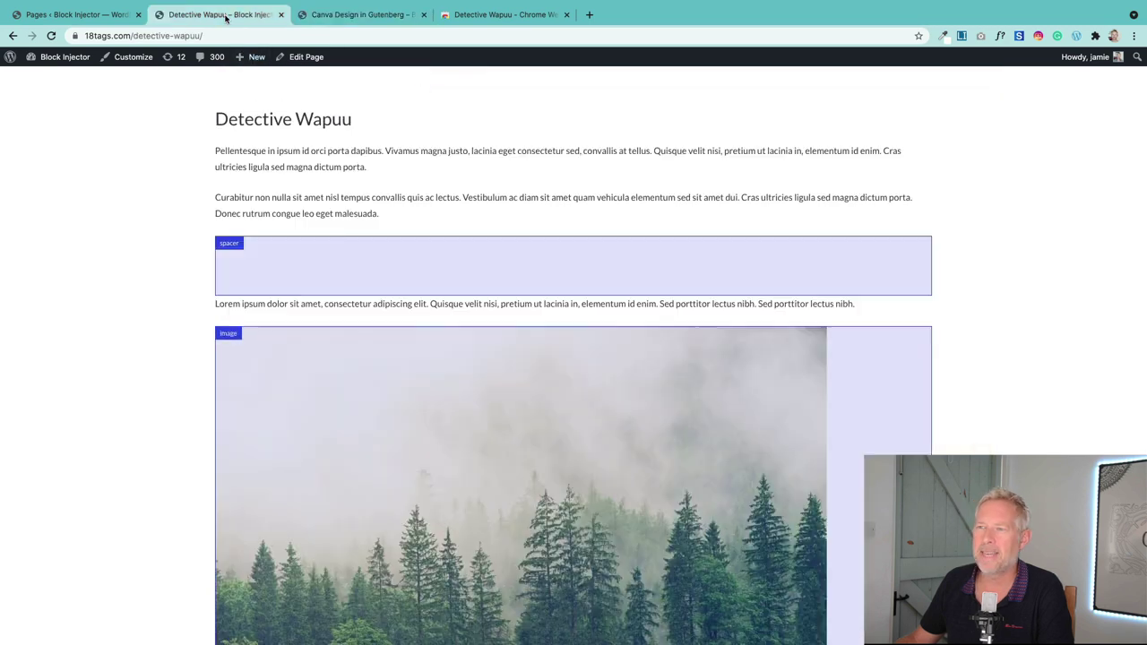
pyautogui.scroll(-2, 110, 322)
pyautogui.scroll(2, 112, 321)
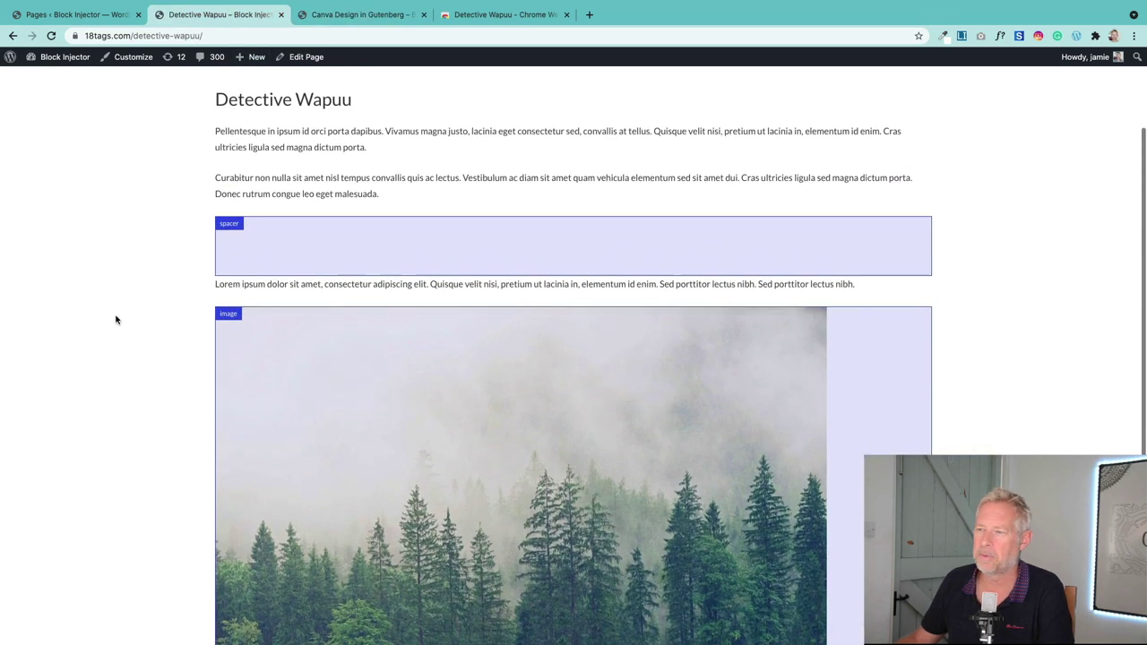
pyautogui.scroll(-3, 121, 320)
pyautogui.scroll(3, 124, 318)
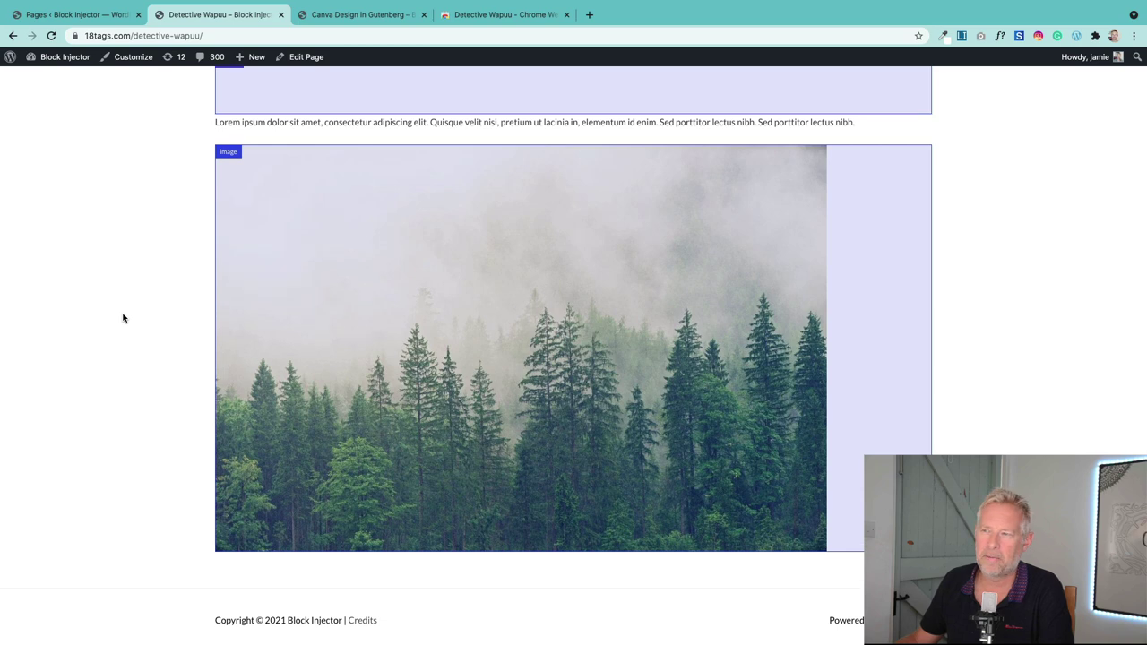
pyautogui.scroll(-2, 123, 318)
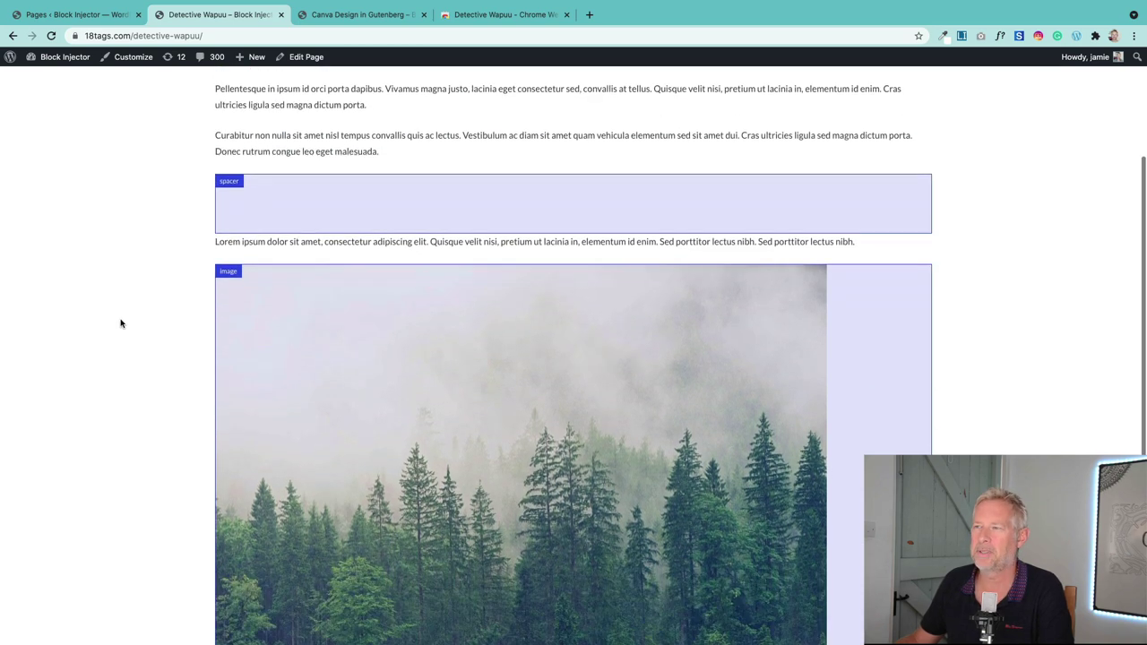
pyautogui.scroll(1, 121, 320)
pyautogui.scroll(-1, 121, 323)
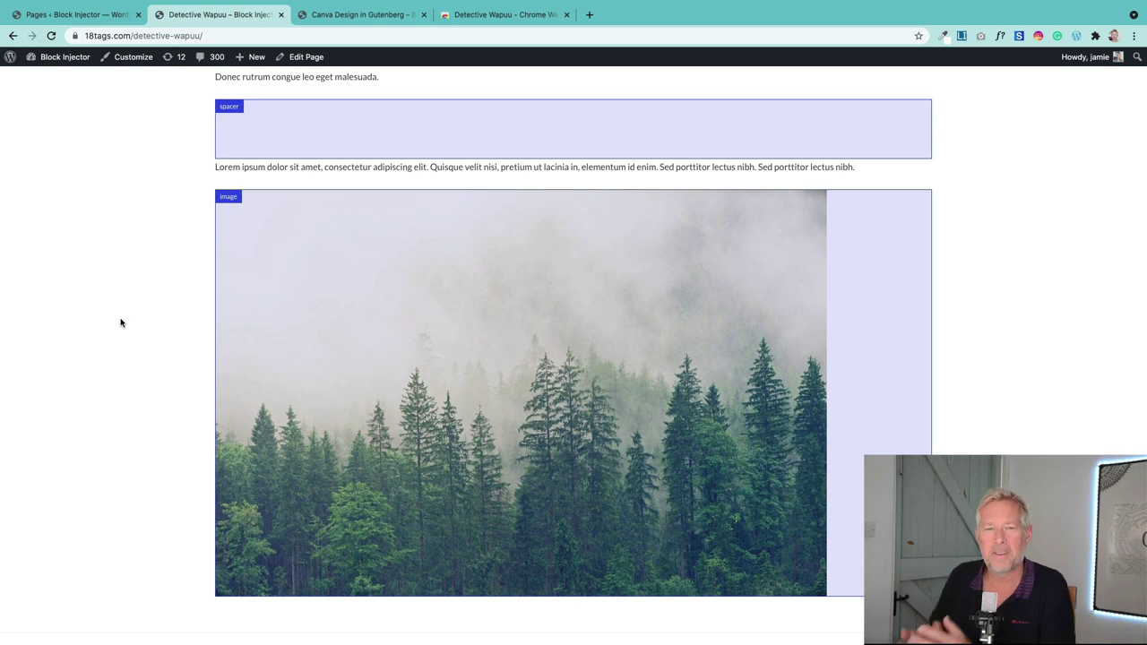
pyautogui.scroll(1, 121, 322)
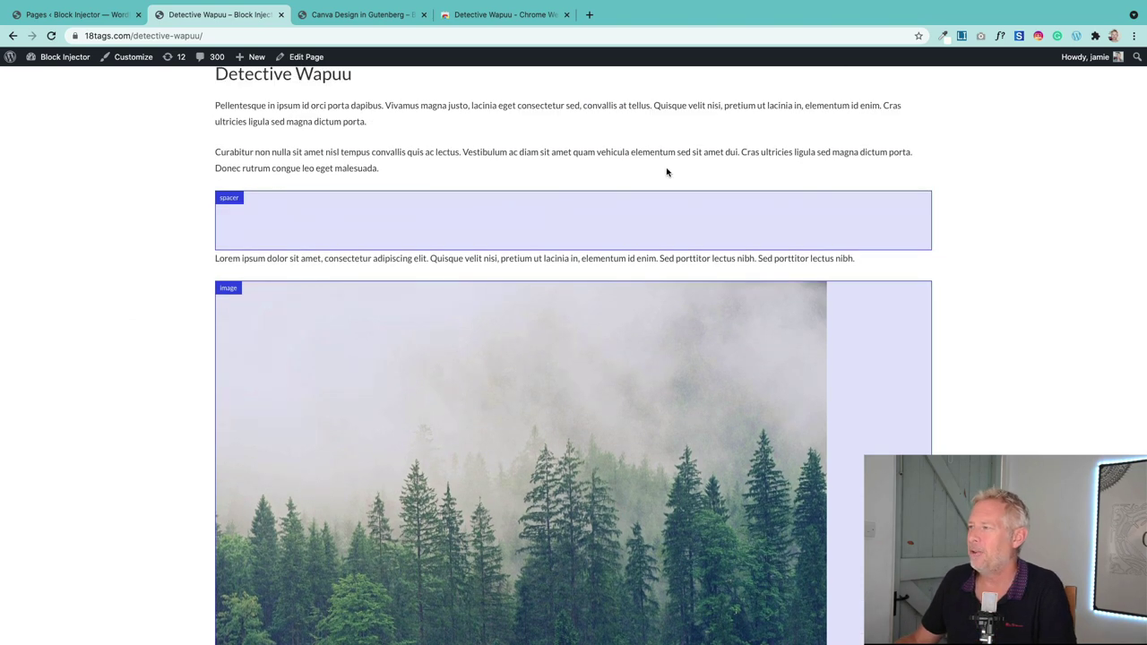
pyautogui.scroll(1, 625, 226)
pyautogui.scroll(-2, 355, 305)
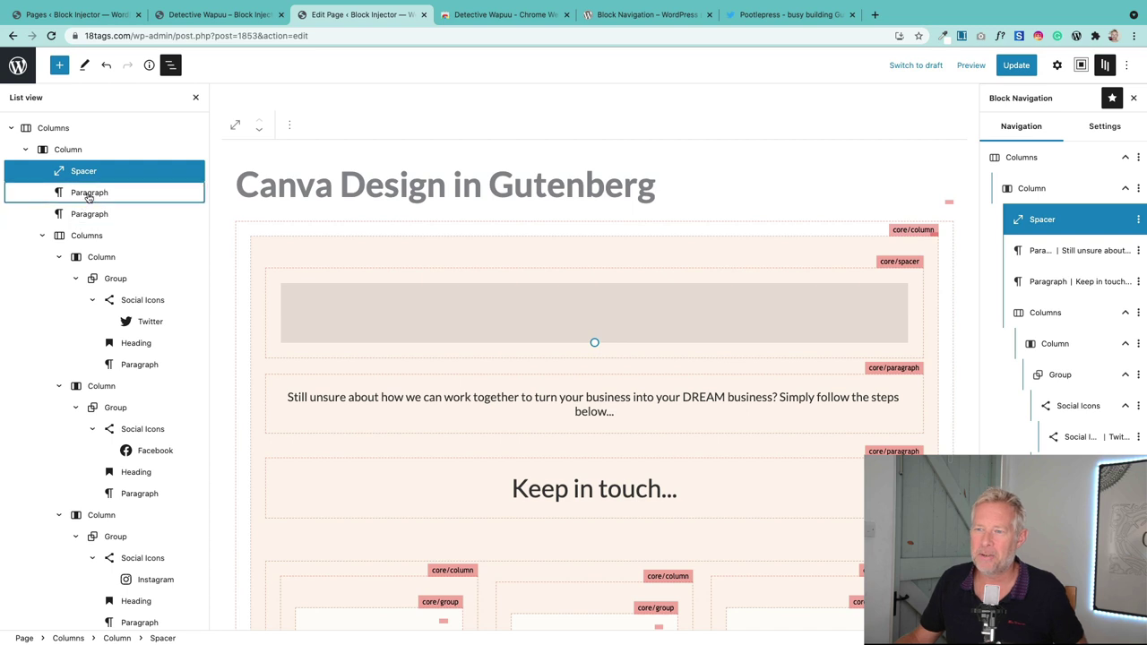
# Step: In List View, move the Keep in touch... paragraph below the social icon columns
pyautogui.click(9, 129)
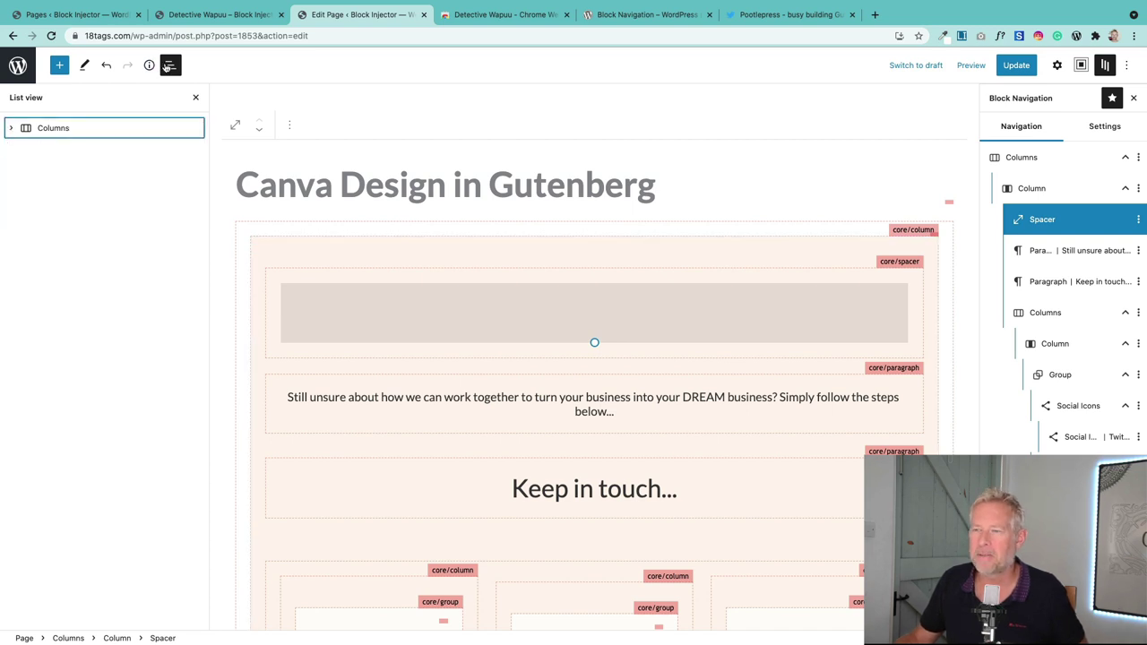
pyautogui.click(170, 65)
pyautogui.click(168, 66)
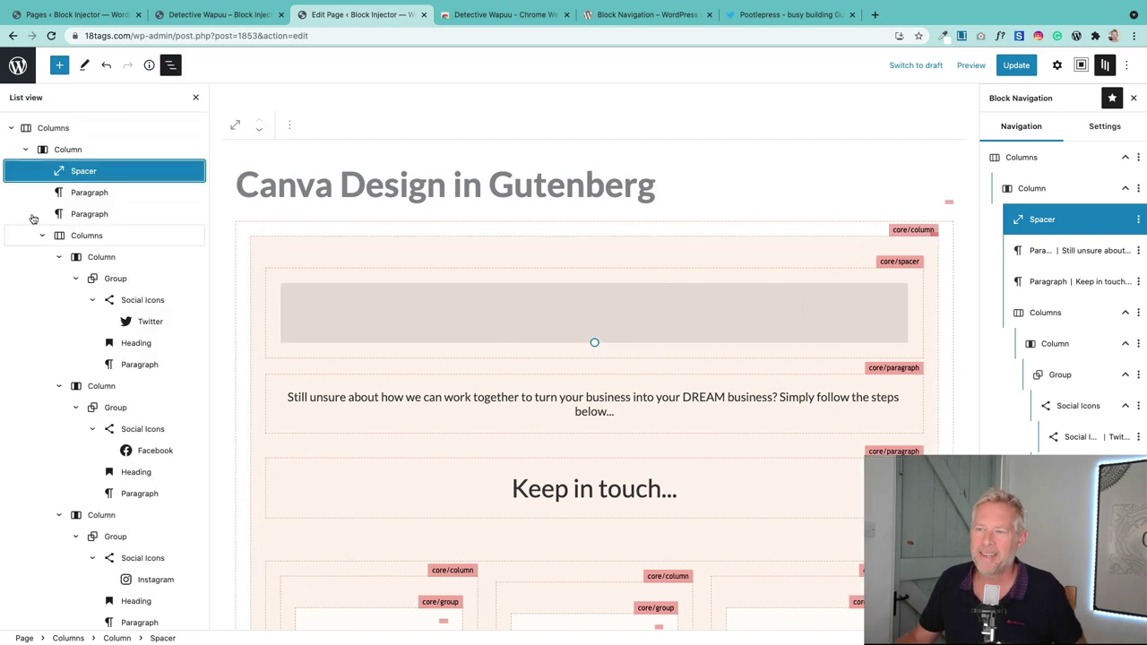
pyautogui.moveTo(80, 214)
pyautogui.mouseDown()
pyautogui.moveTo(95, 186)
pyautogui.moveTo(95, 218)
pyautogui.mouseUp()
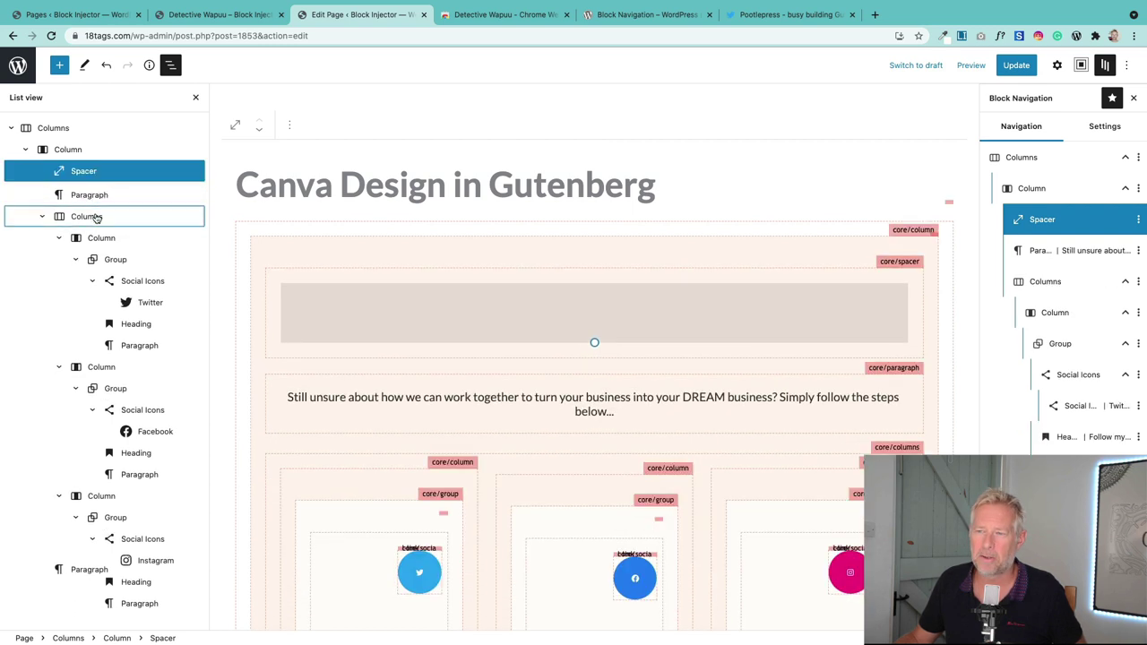
# Step: Move the intro paragraph above the spacer, leaving the Twitter group in place
pyautogui.click(85, 213)
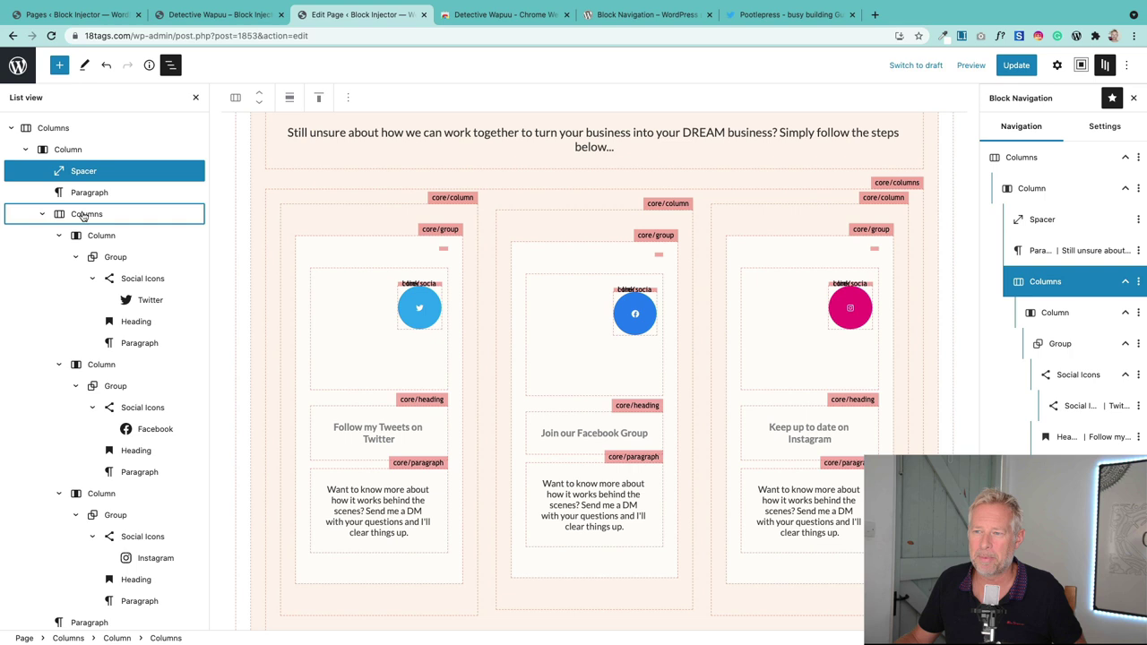
pyautogui.moveTo(85, 220); pyautogui.dragTo(84, 170)
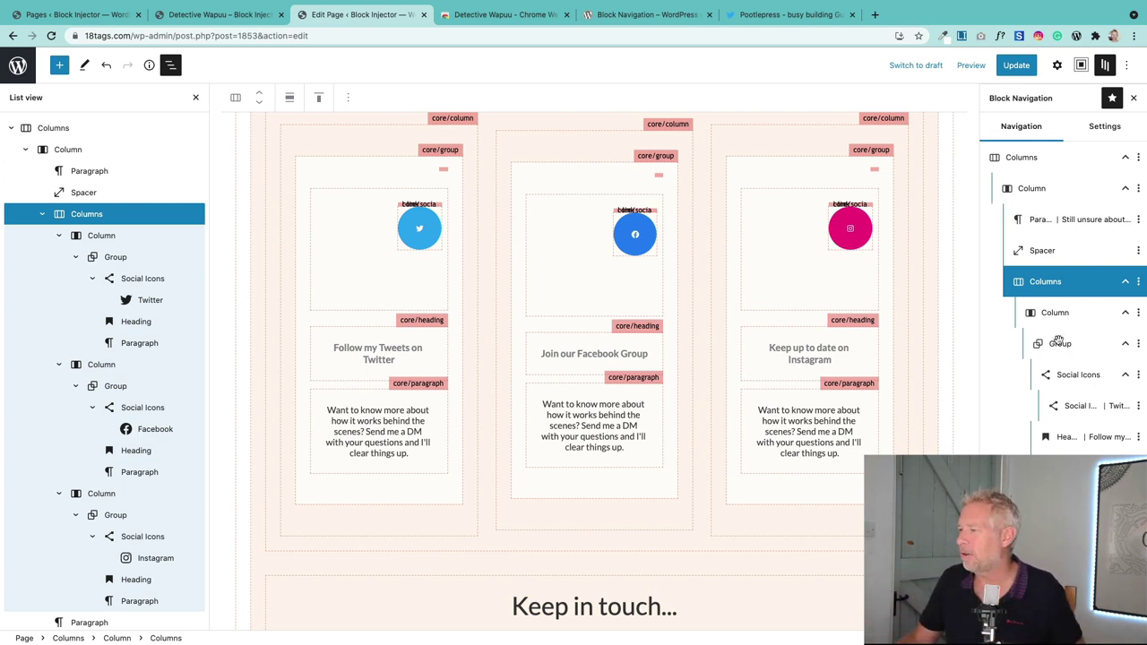
pyautogui.moveTo(1058, 342); pyautogui.dragTo(1064, 273)
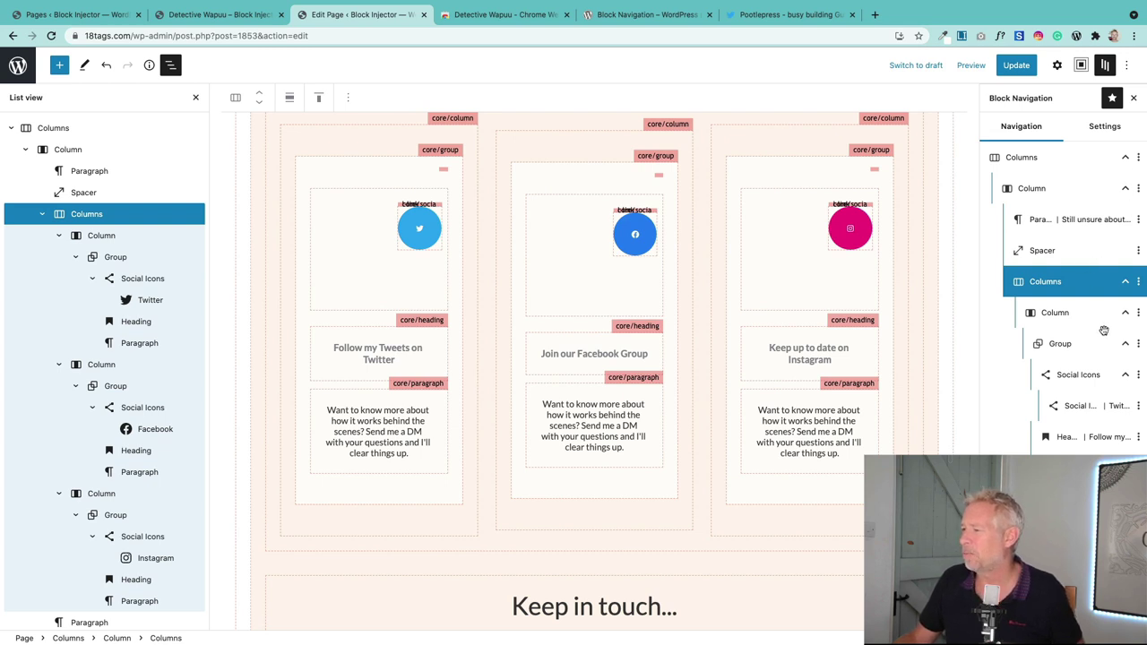
# Step: Duplicate the intro paragraph so two identical paragraphs appear
pyautogui.click(1138, 221)
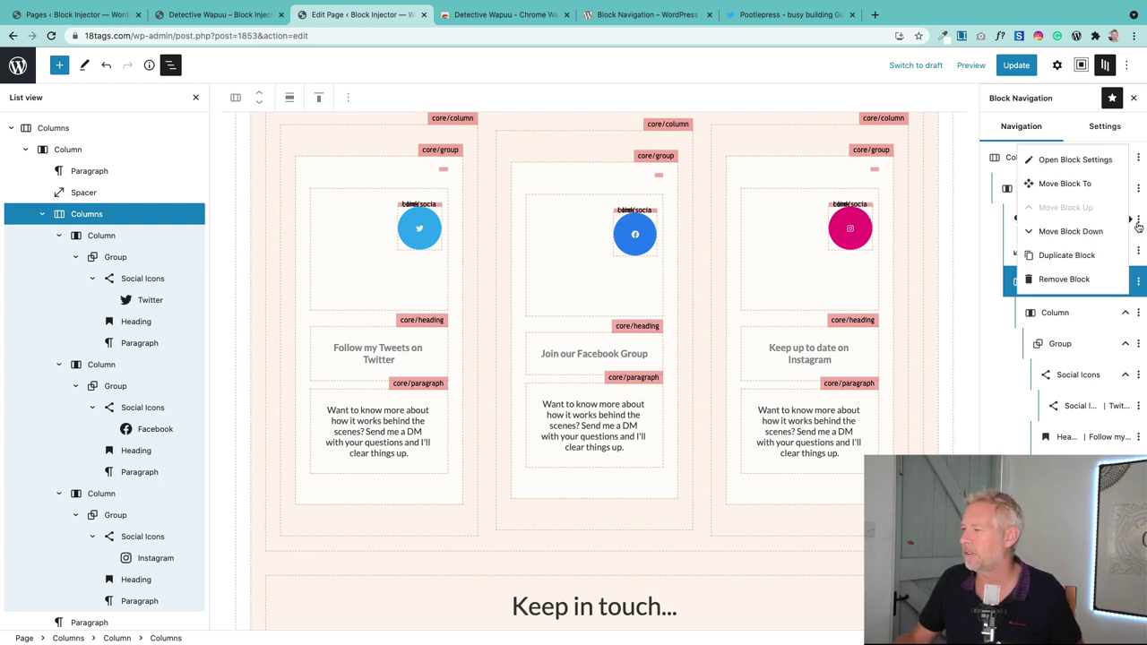
pyautogui.click(1067, 256)
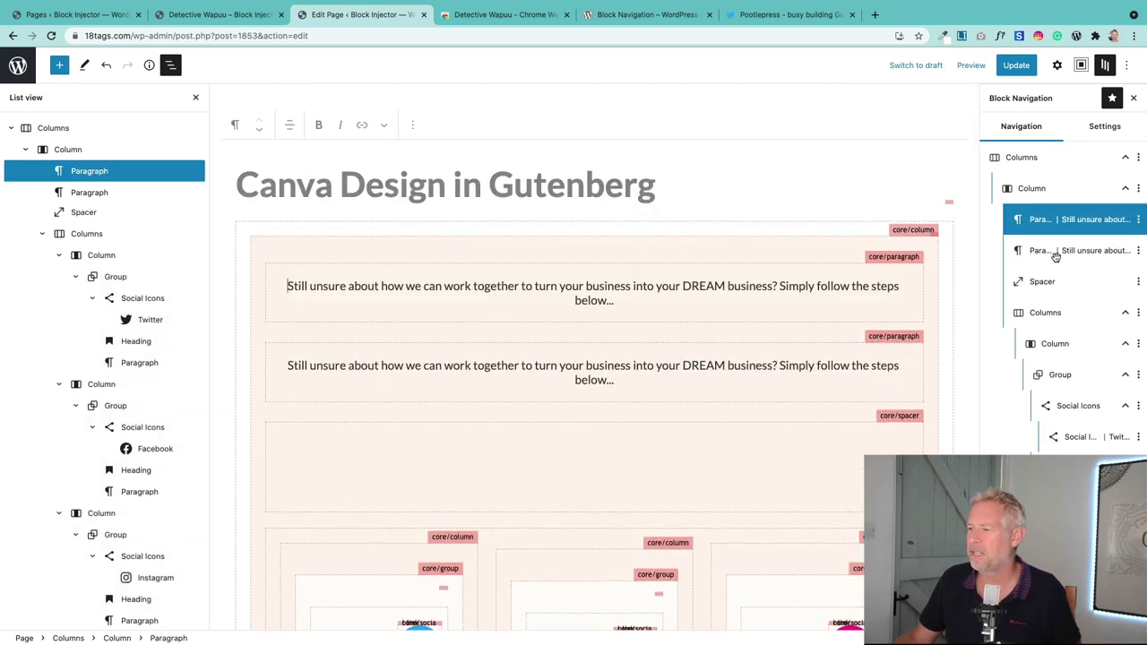
pyautogui.click(1138, 219)
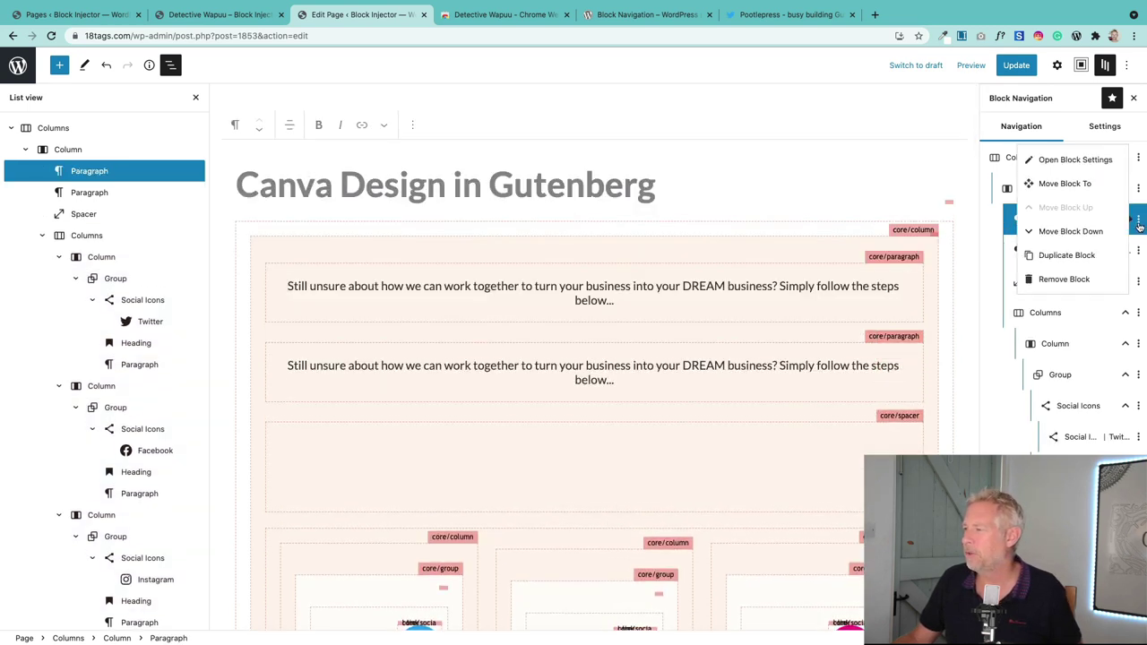
pyautogui.click(1057, 166)
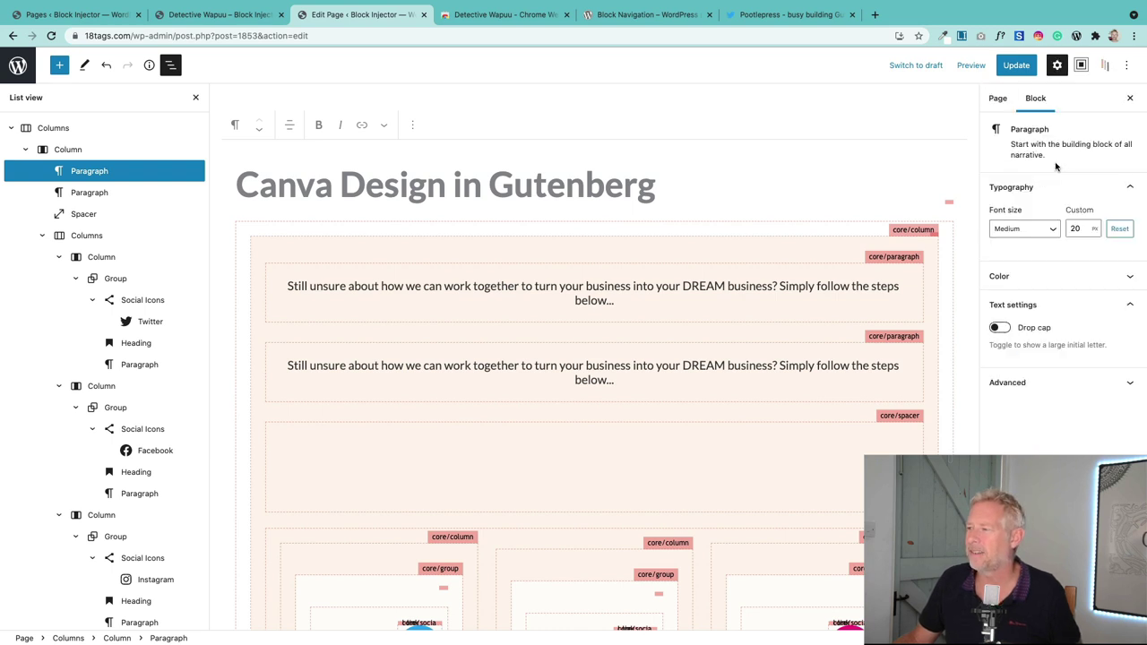
# Step: Duplicate the Twitter column, giving four social icon columns
pyautogui.click(81, 215)
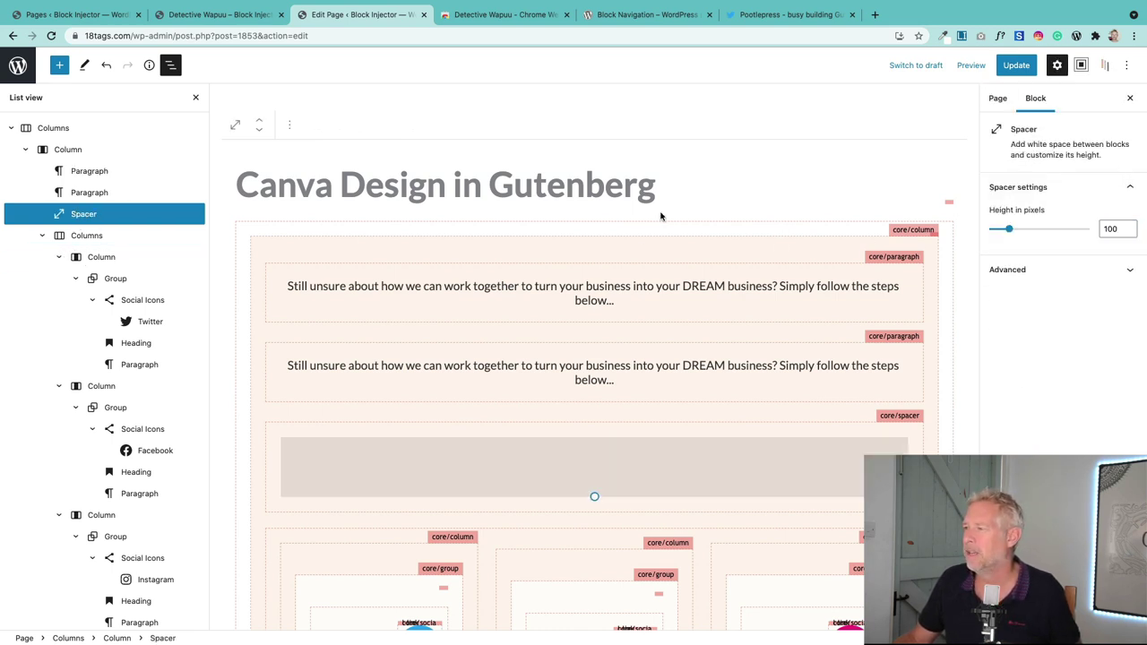
pyautogui.click(1105, 65)
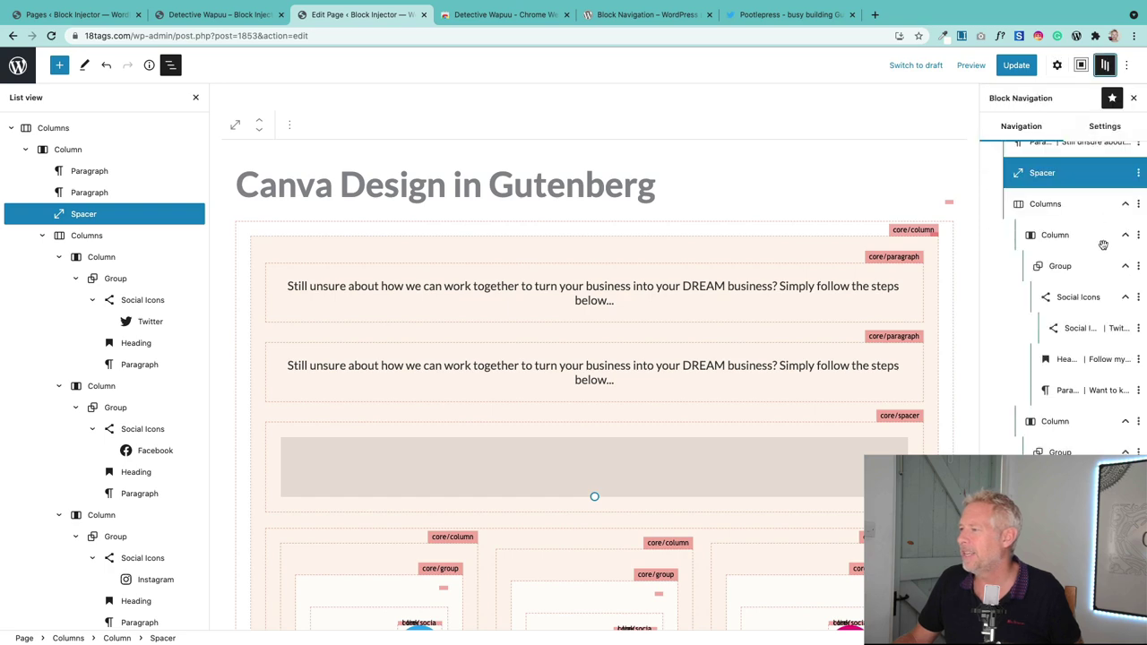
pyautogui.click(1138, 237)
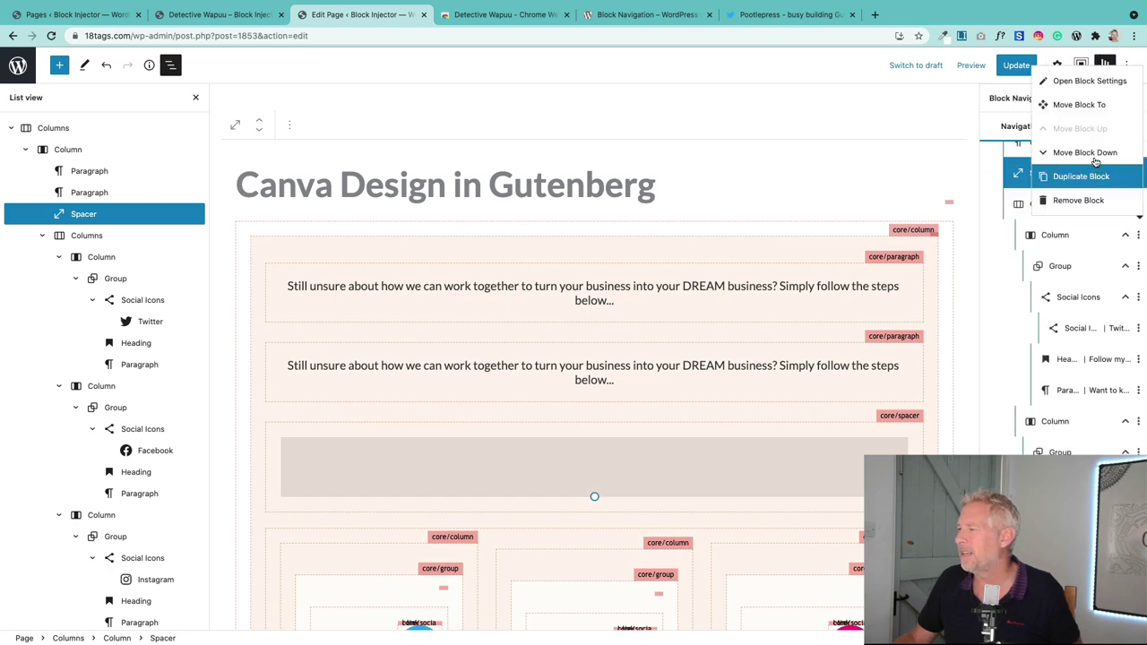
pyautogui.click(1084, 177)
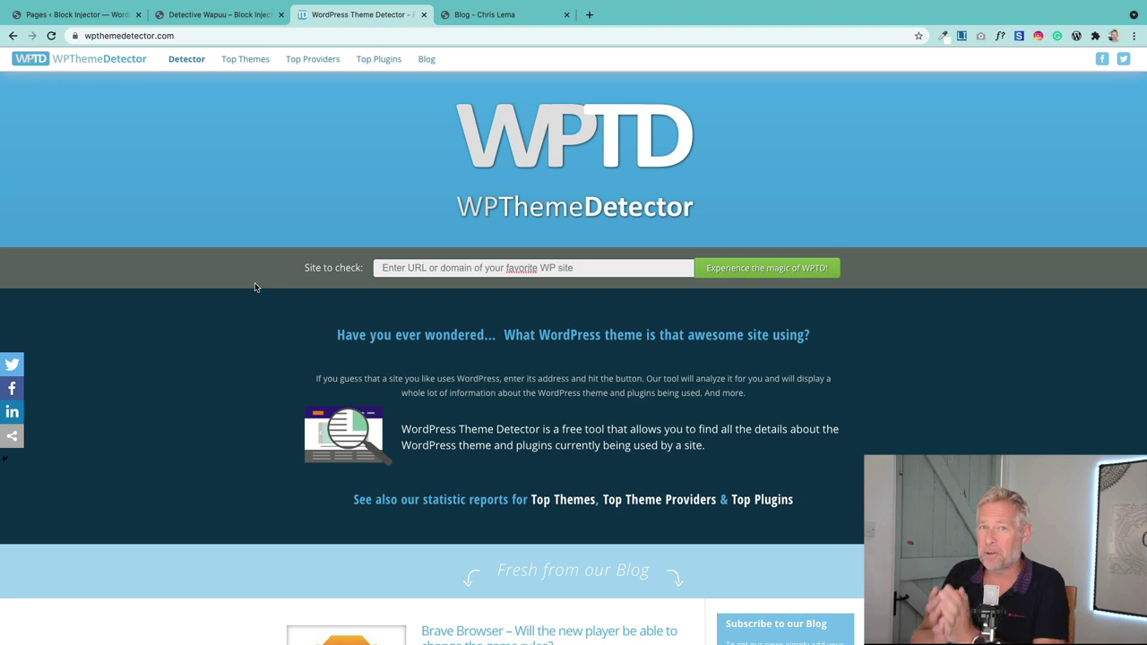
# Step: Paste the blog's address into 'Site to check' and start the WPThemeDetector analysis
pyautogui.click(391, 269)
pyautogui.write('https://chrislema.com/')
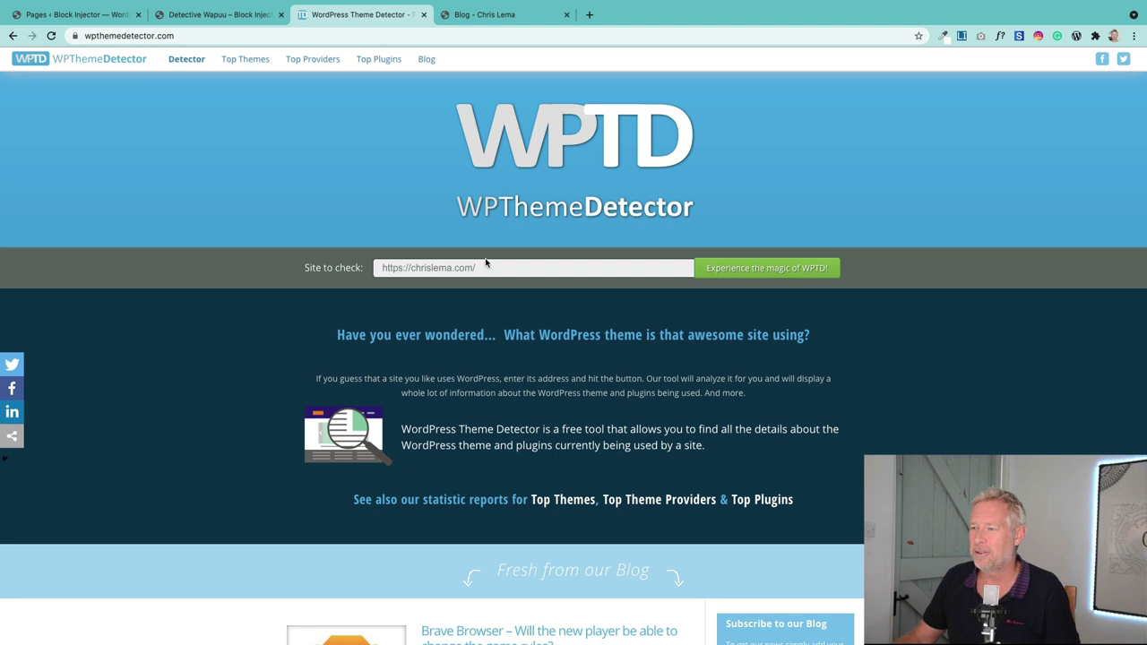
pyautogui.moveTo(489, 267); pyautogui.dragTo(376, 266)
pyautogui.press('super+c')
pyautogui.press('BackSpace')
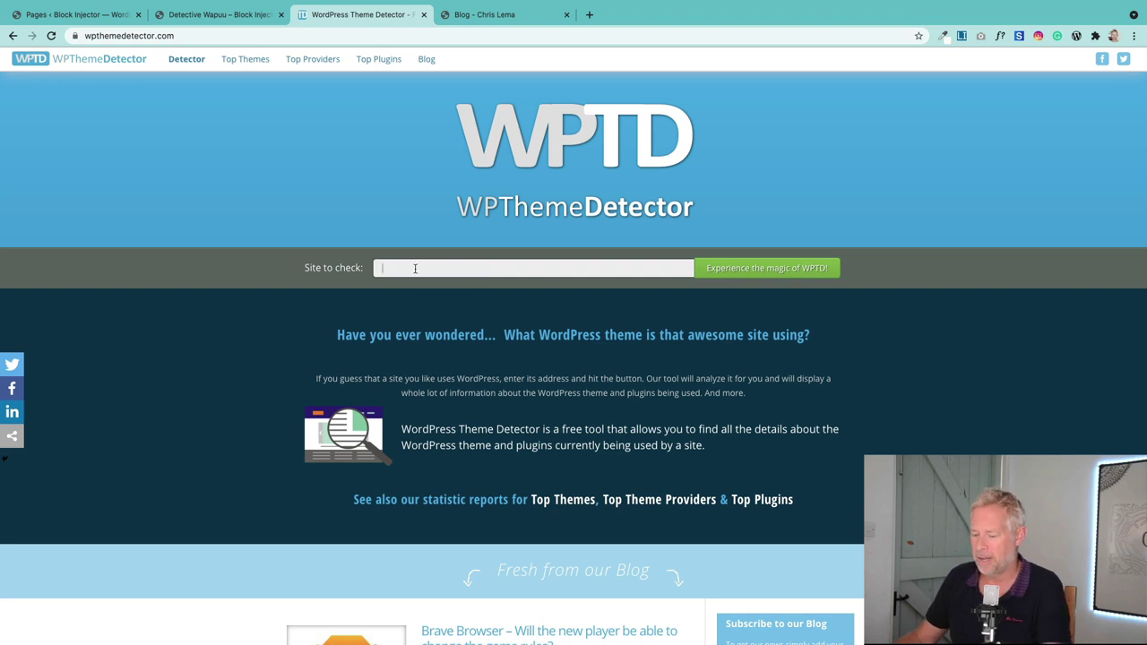
pyautogui.press('super+v')
pyautogui.click(727, 267)
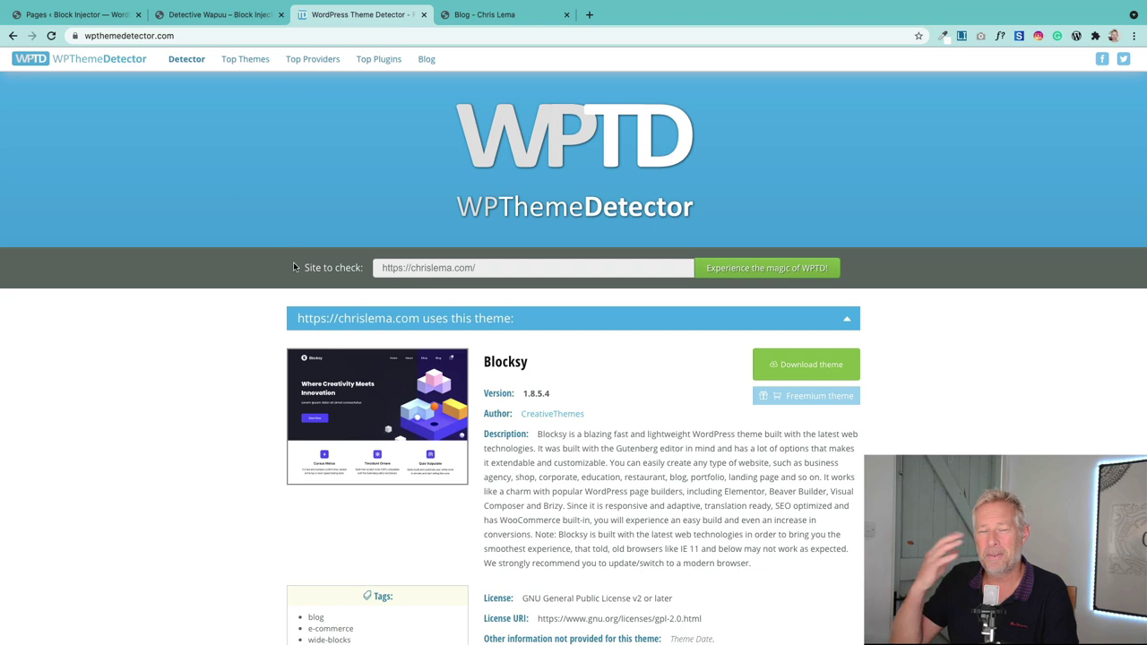
# Step: Review the Blocksy theme details, Creative Themes provider, and Jetpack, Yoast SEO, WP Mail SMTP plugins
pyautogui.scroll(-3, 293, 262)
pyautogui.moveTo(594, 260); pyautogui.dragTo(476, 260)
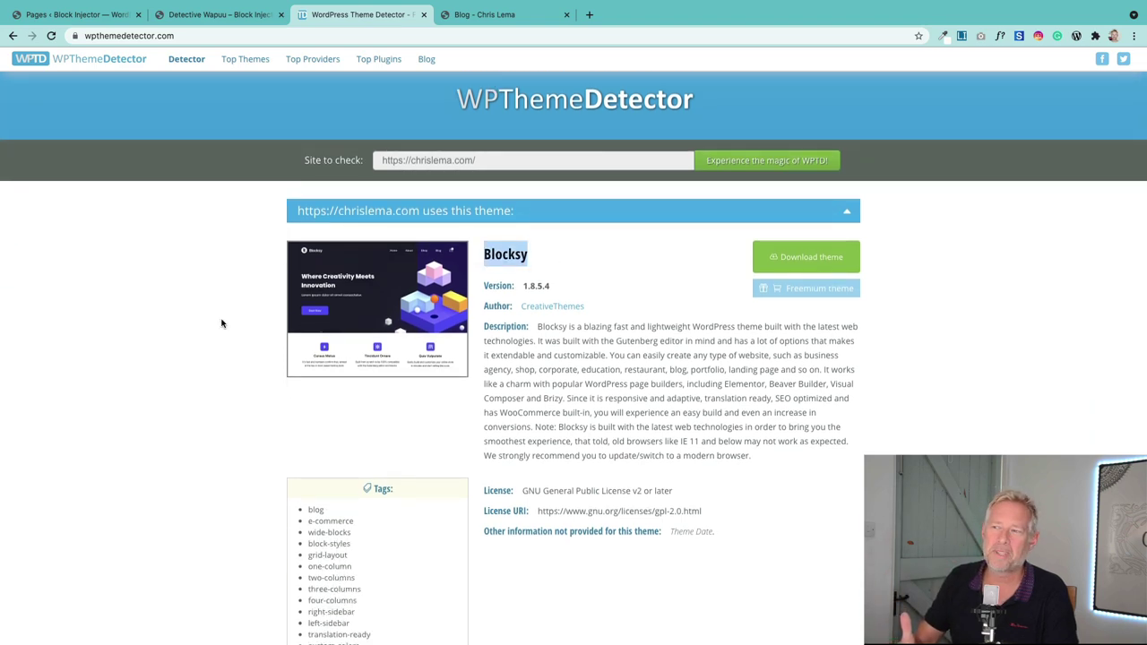
pyautogui.scroll(-3, 219, 324)
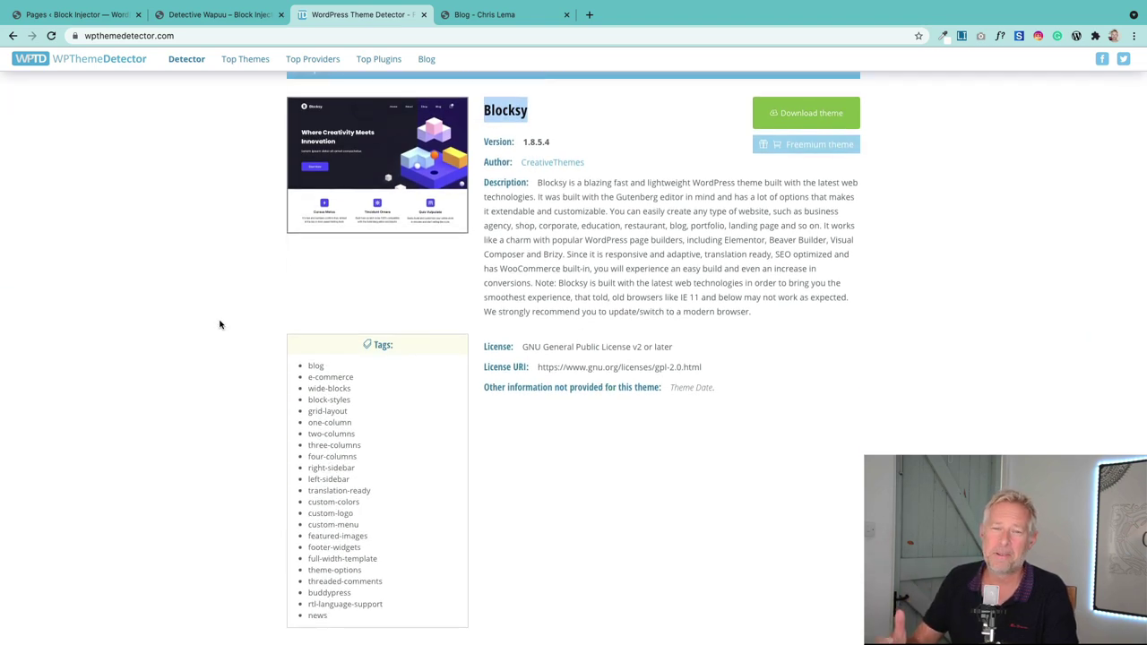
pyautogui.scroll(-9, 219, 324)
pyautogui.scroll(-8, 219, 324)
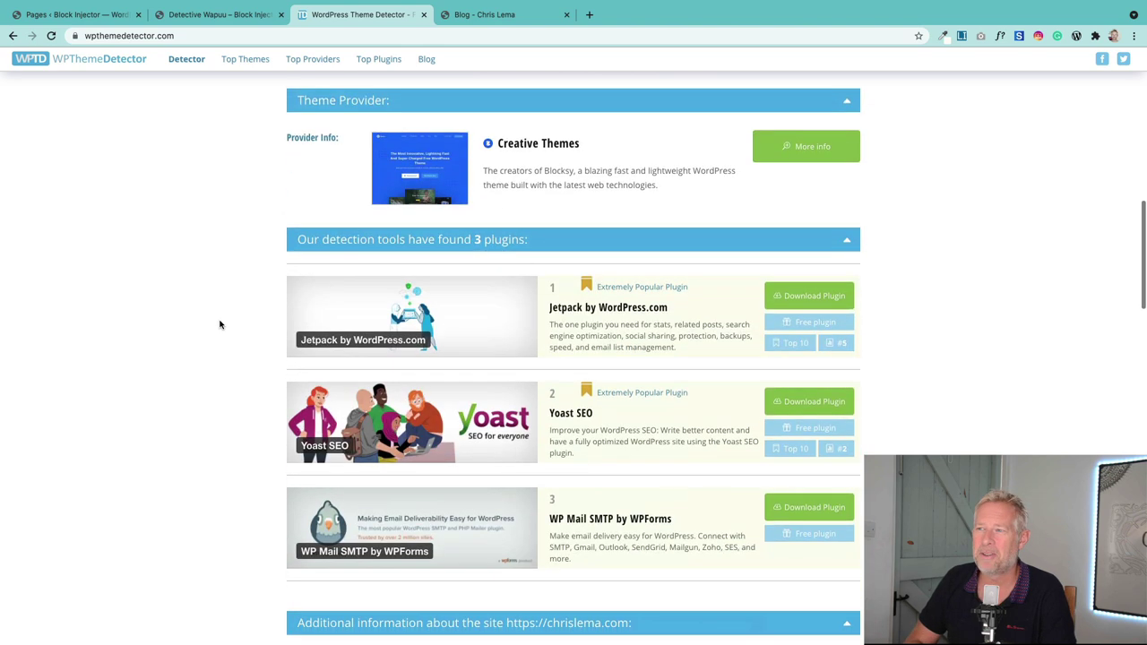